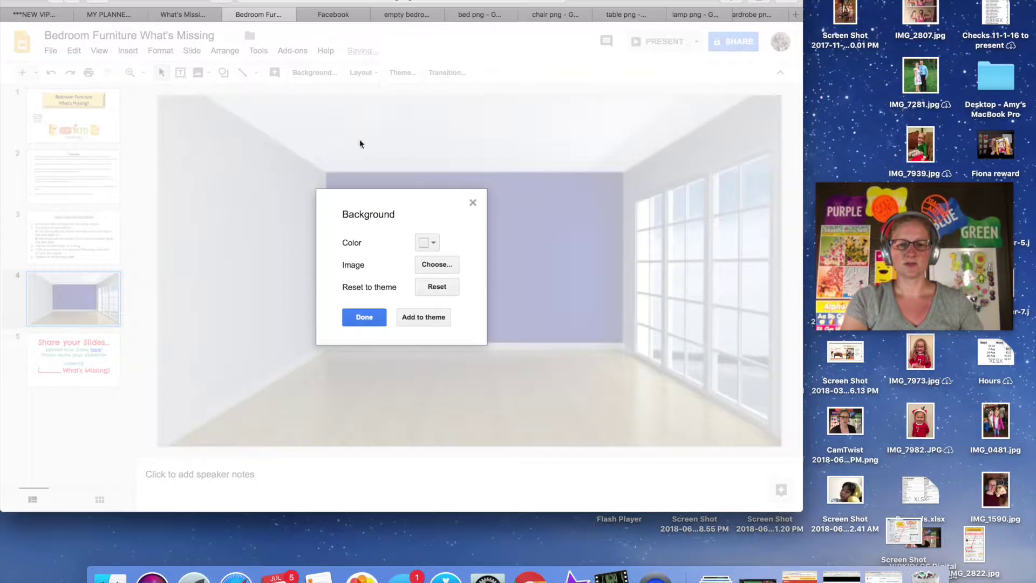
- Accept the empty-room slide background, then copy the black-framed bed PNG from the image search results and paste it onto slide 4
left_click(358, 318)
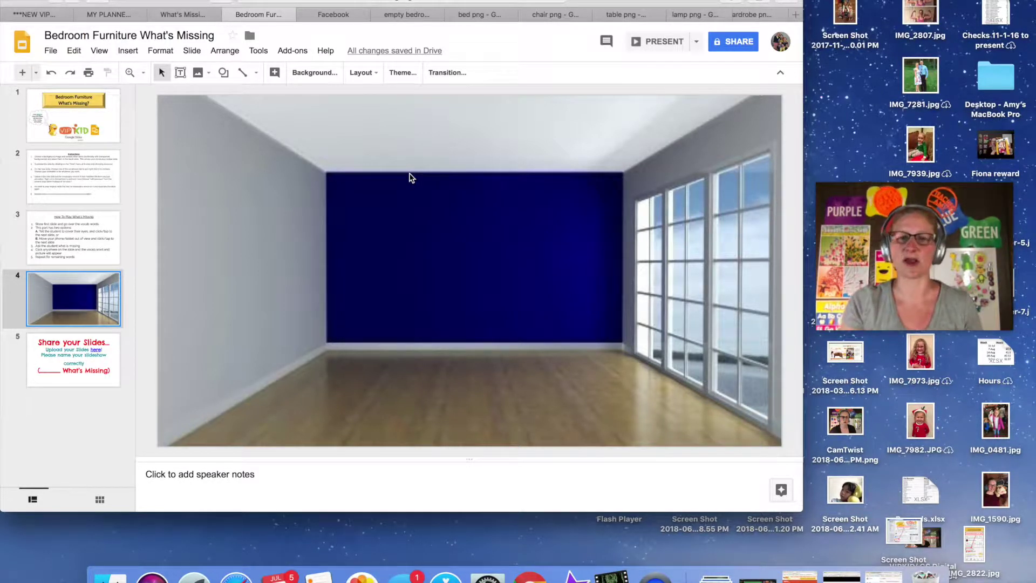
left_click(468, 17)
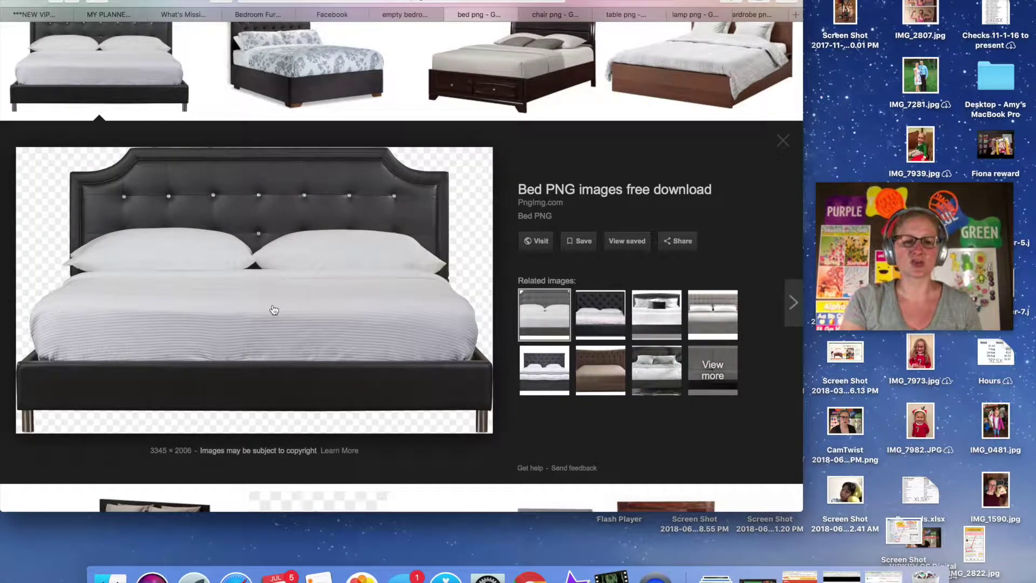
right_click(275, 309)
left_click(302, 511)
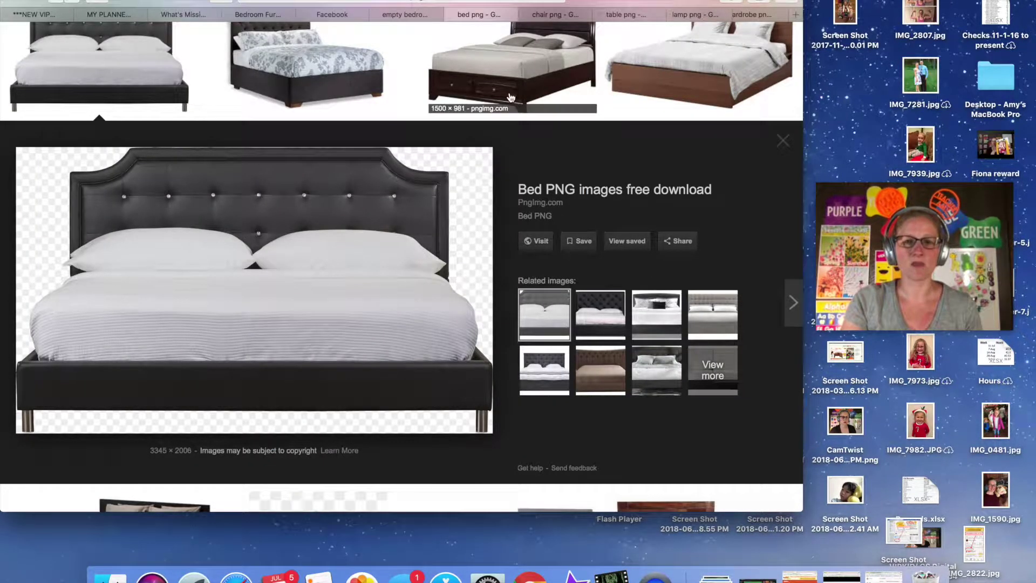
left_click(258, 14)
left_click(380, 261)
key("super+v")
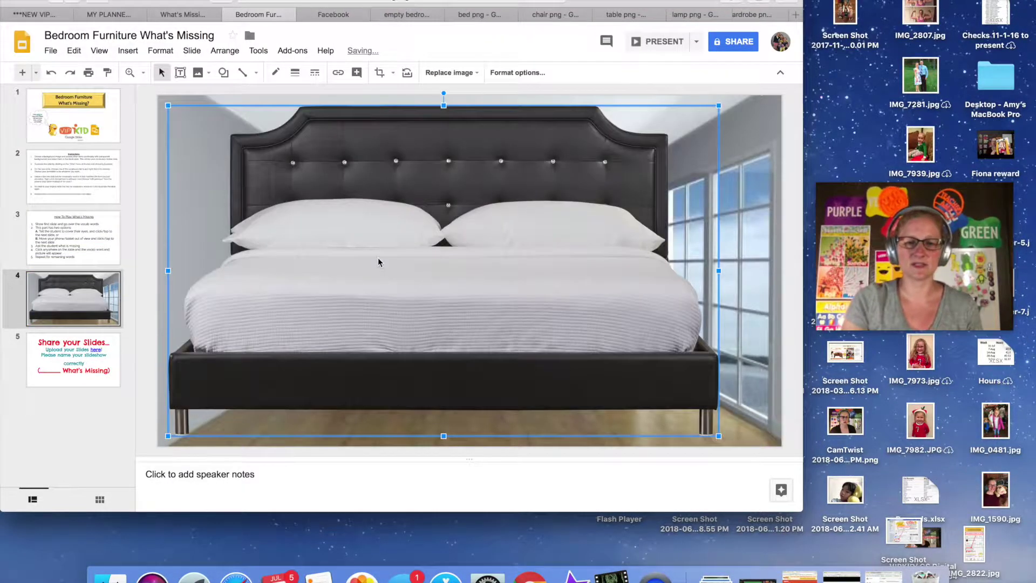
- Shrink the bed image and center it against the blue back wall, with its legs on the floor
left_click_drag(717, 106, 398, 298)
left_click_drag(331, 362, 509, 319)
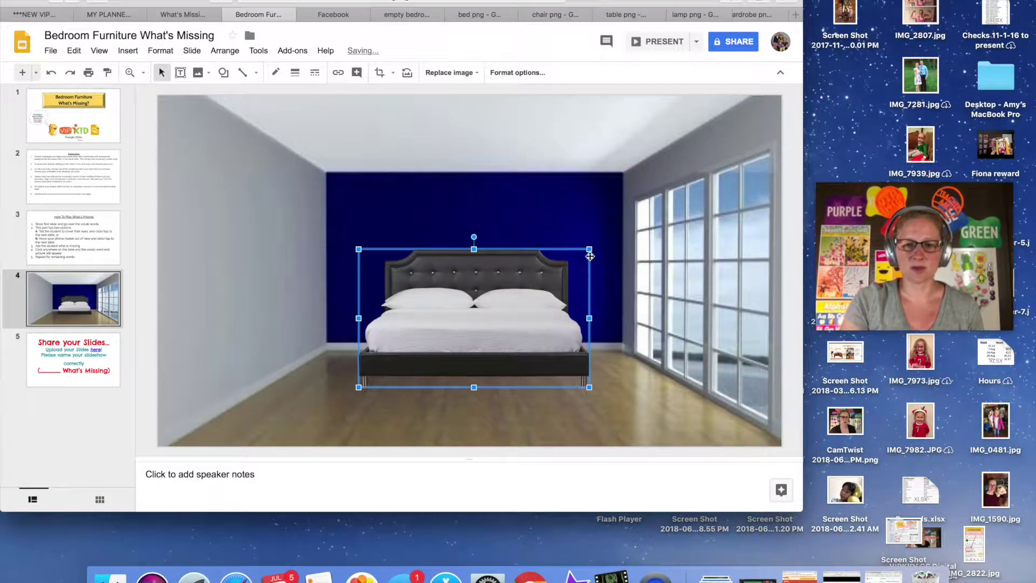
left_click_drag(589, 249, 562, 267)
left_click_drag(480, 318, 490, 309)
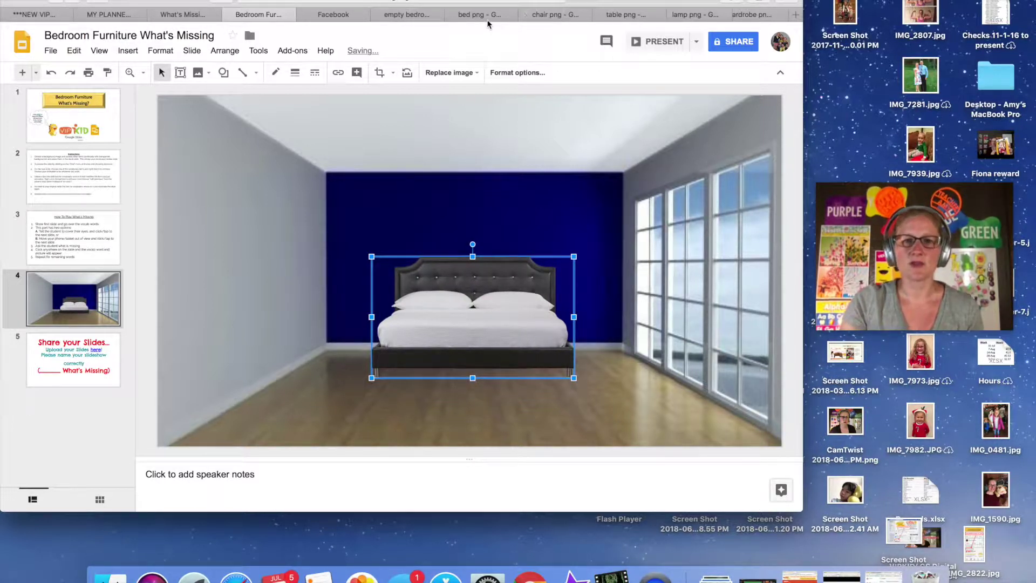
- Copy the beige armchair PNG from the chair image search results and paste it onto the bedroom slide
left_click(551, 17)
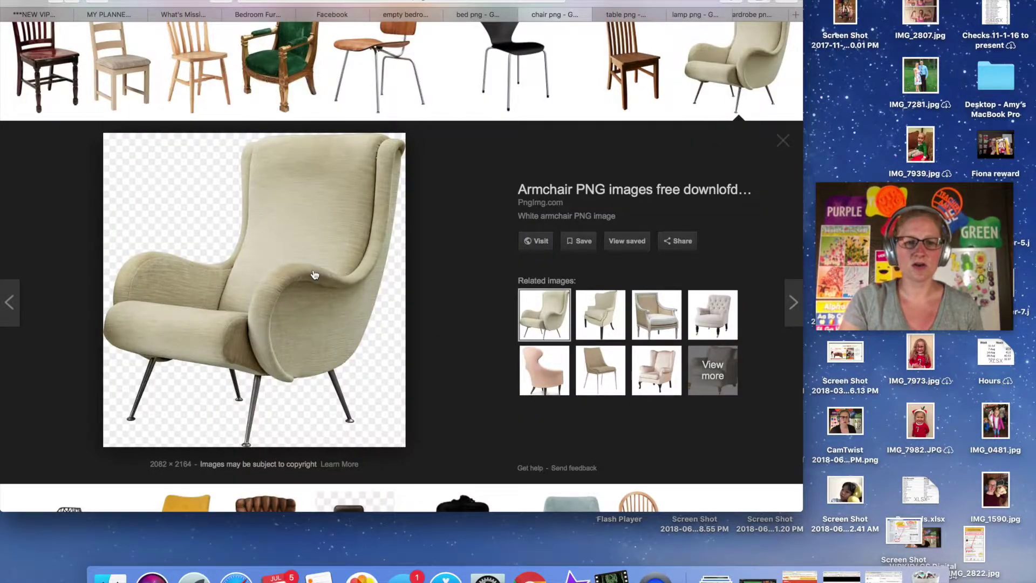
right_click(314, 274)
left_click(345, 476)
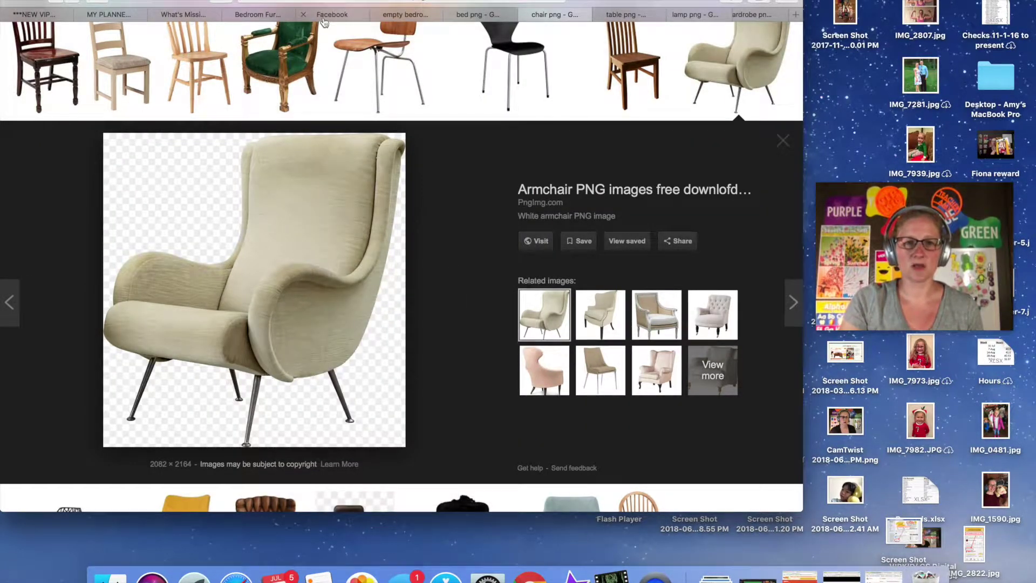
left_click(273, 16)
left_click(318, 310)
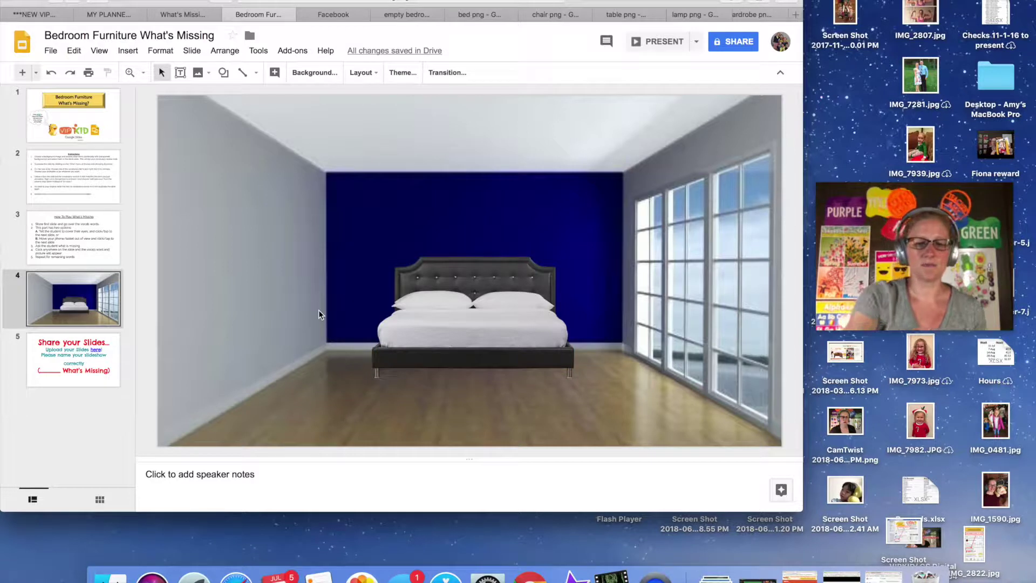
key("cmd+v")
- Scale the armchair down and place it on the floor to the right of the bed, near the windows
left_click_drag(322, 259, 322, 261)
left_click_drag(361, 306, 273, 216)
left_click_drag(530, 249, 607, 309)
left_click_drag(659, 257, 645, 271)
left_click_drag(642, 376, 641, 372)
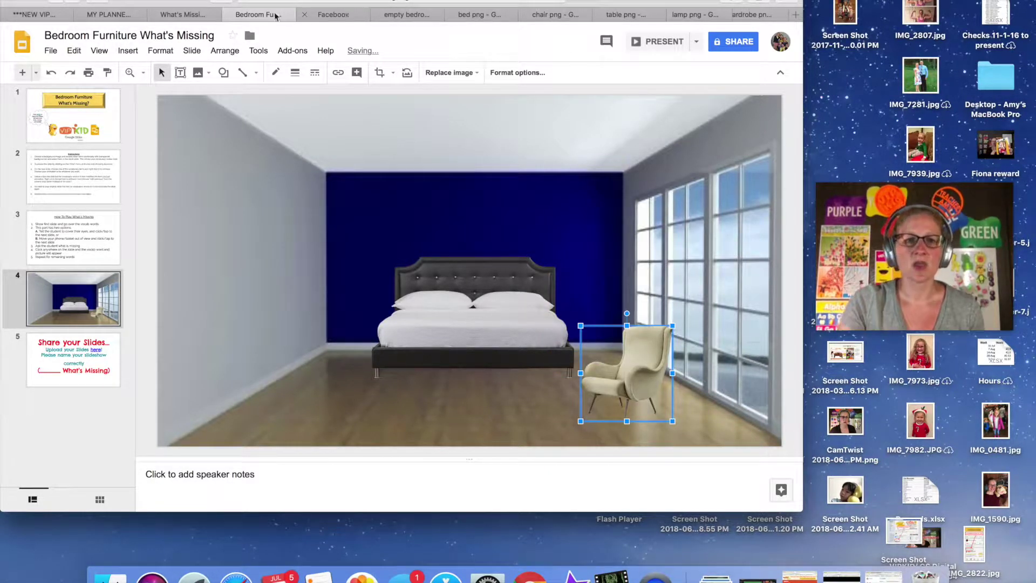
- Copy the round wooden table PNG from the table image search results and paste it onto the bedroom slide
left_click(626, 16)
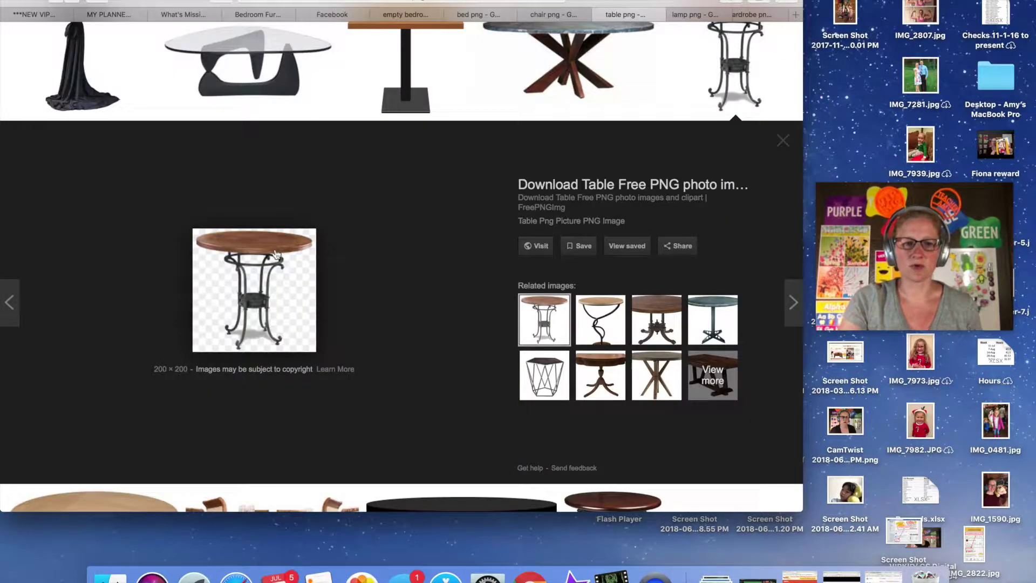
right_click(257, 254)
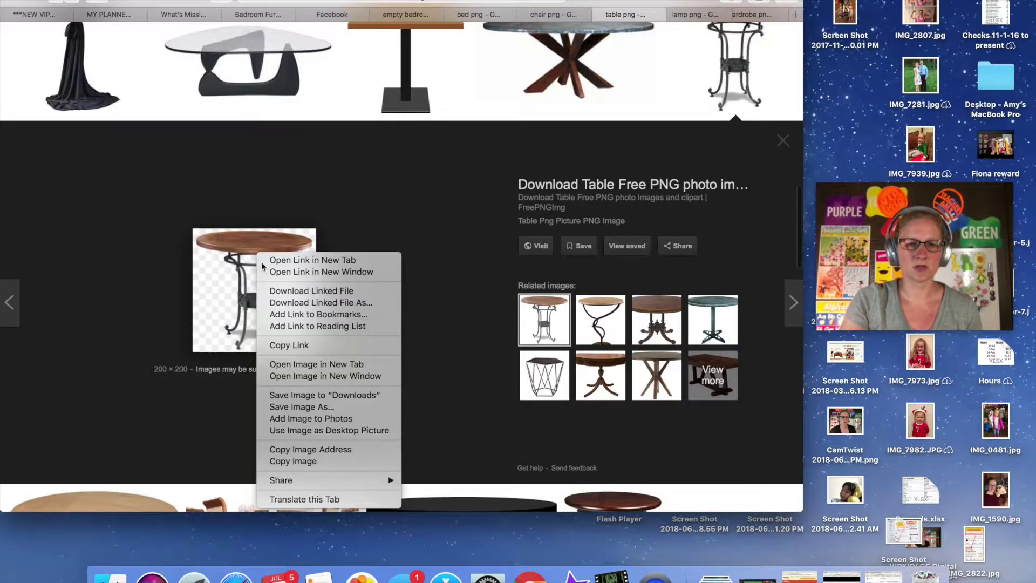
left_click(304, 462)
left_click(250, 18)
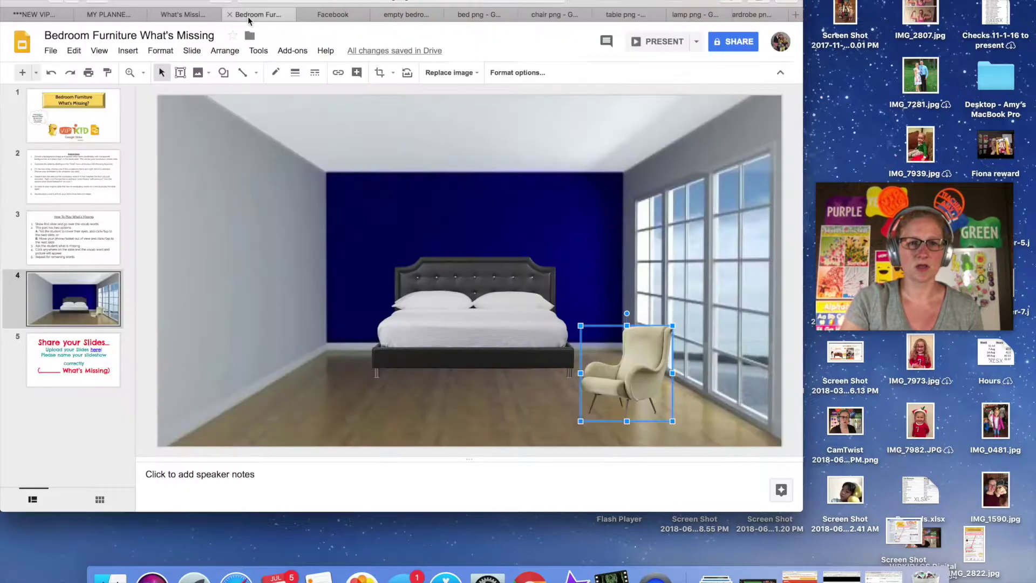
left_click(395, 365)
key("cmd+v")
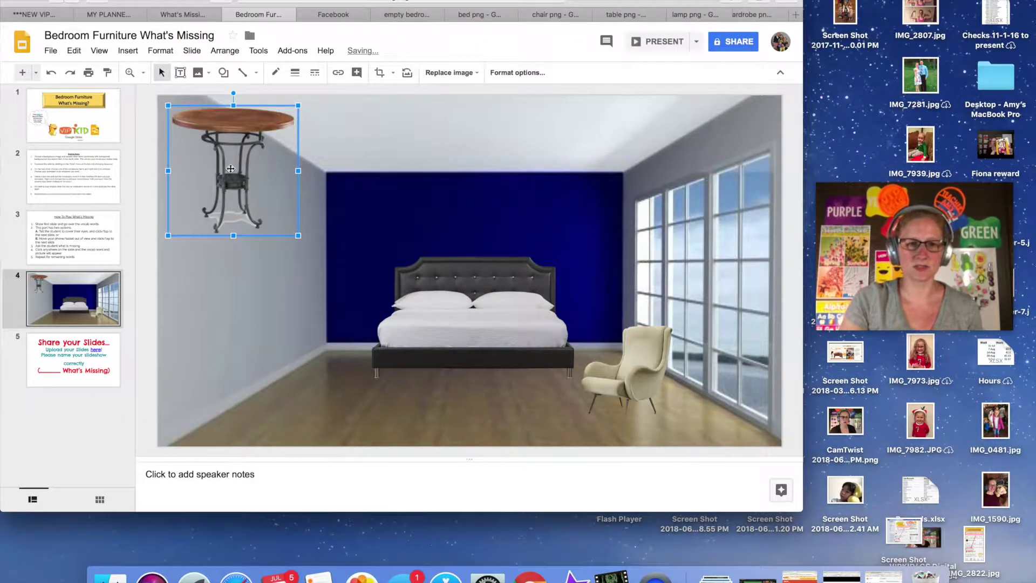
- Shrink the round table to nightstand size and place it on the floor to the left of the bed
left_click_drag(230, 169, 320, 305)
left_click_drag(390, 250, 374, 260)
left_click_drag(330, 323, 338, 338)
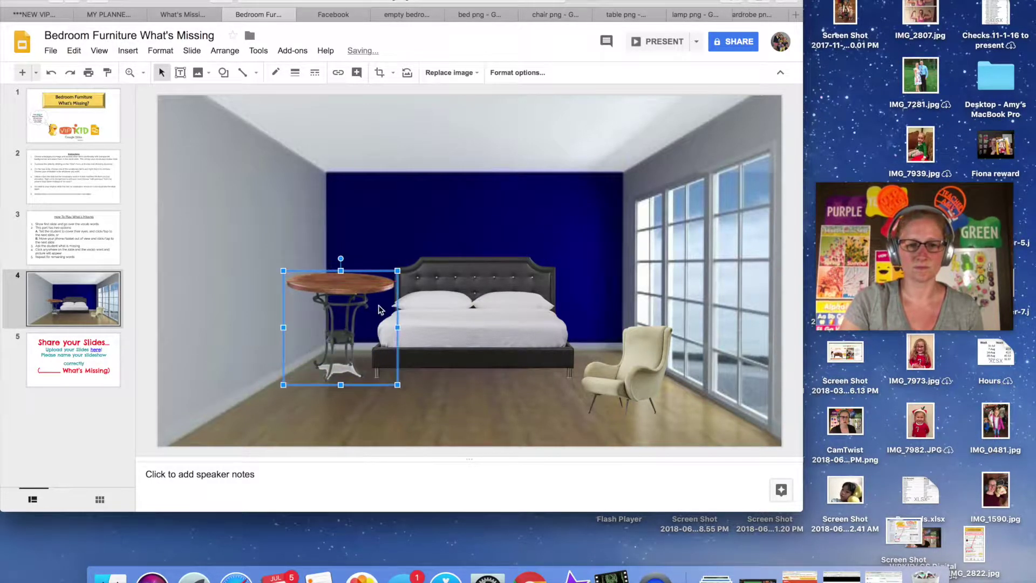
left_click_drag(398, 270, 349, 315)
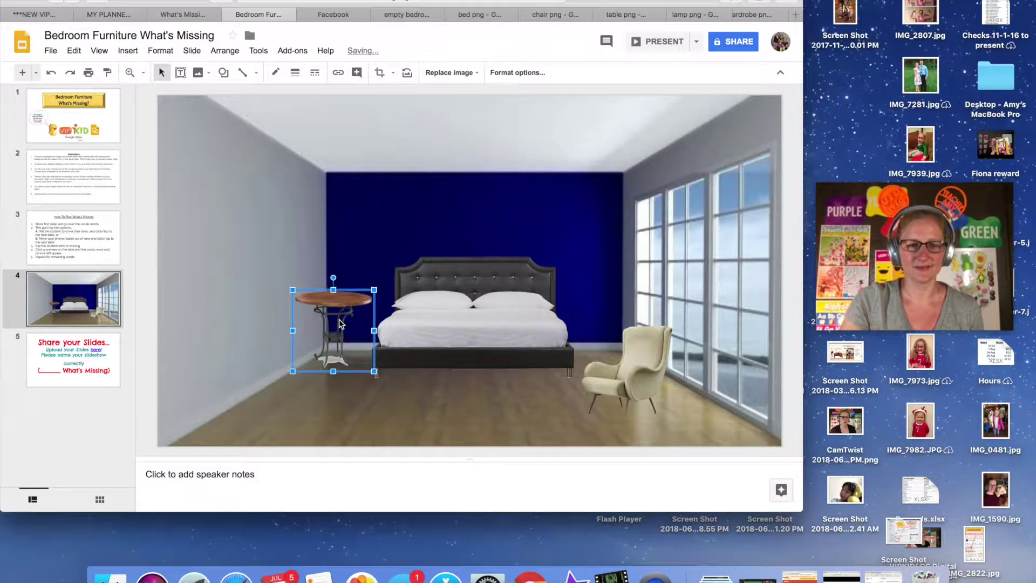
- Copy the vintage lamp PNG from the lamp image search results and paste it onto the bedroom slide
left_click(698, 16)
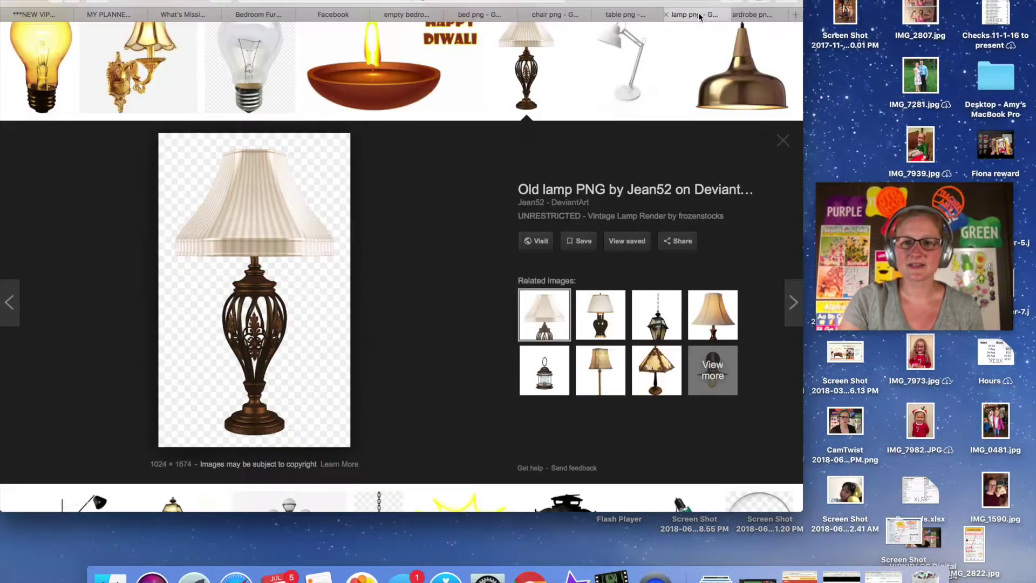
right_click(293, 270)
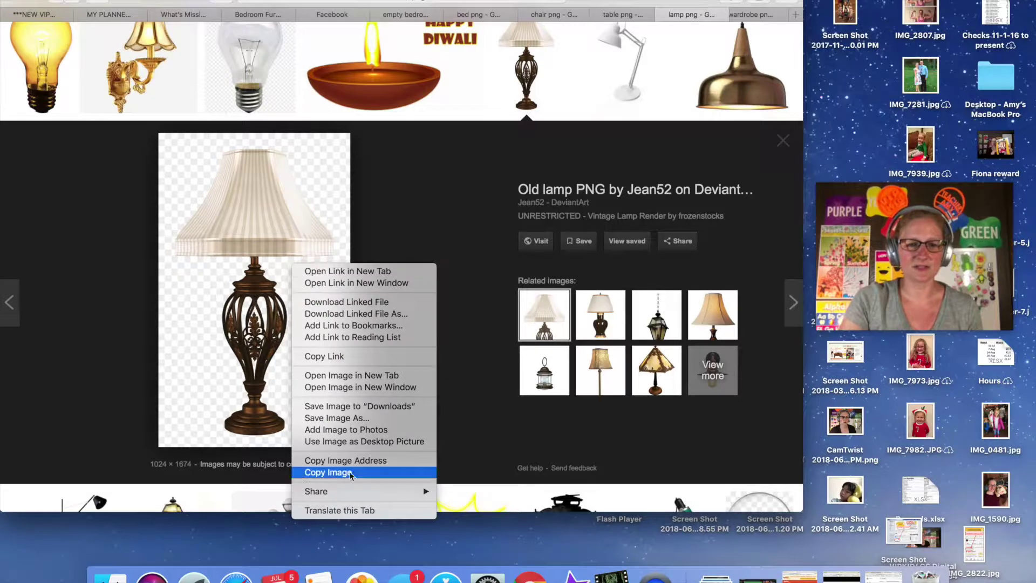
left_click(345, 473)
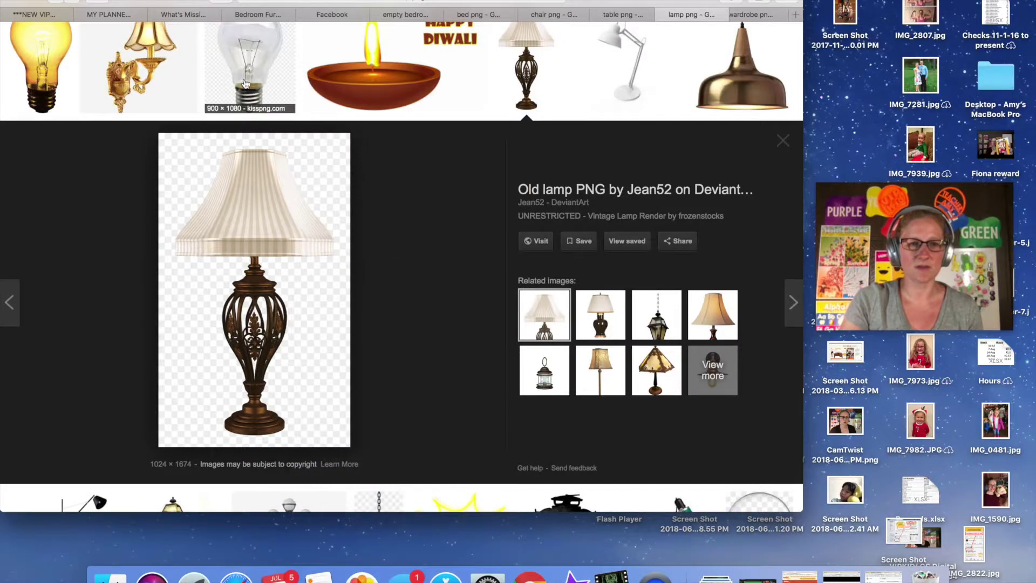
left_click(254, 17)
left_click(376, 254)
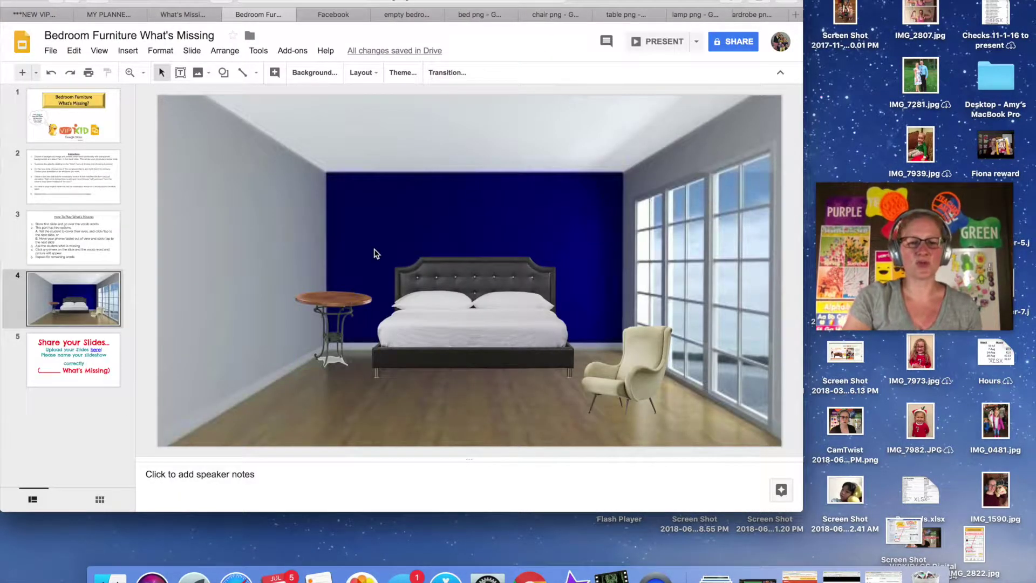
key("super+v")
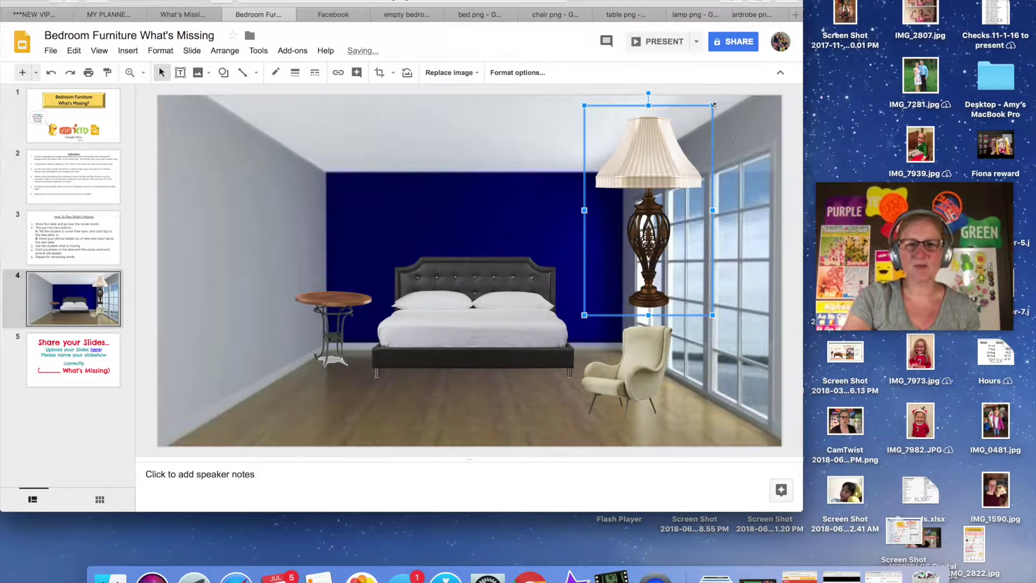
- Scale the lamp down and stand it centered on top of the round table beside the bed
left_click_drag(701, 125, 650, 208)
left_click_drag(603, 257, 349, 241)
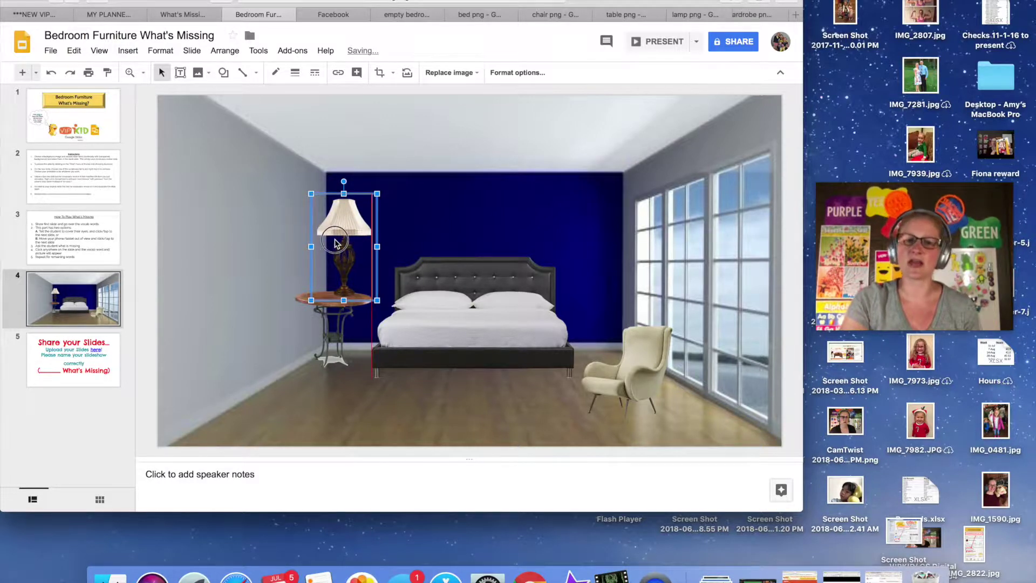
left_click_drag(335, 242, 334, 243)
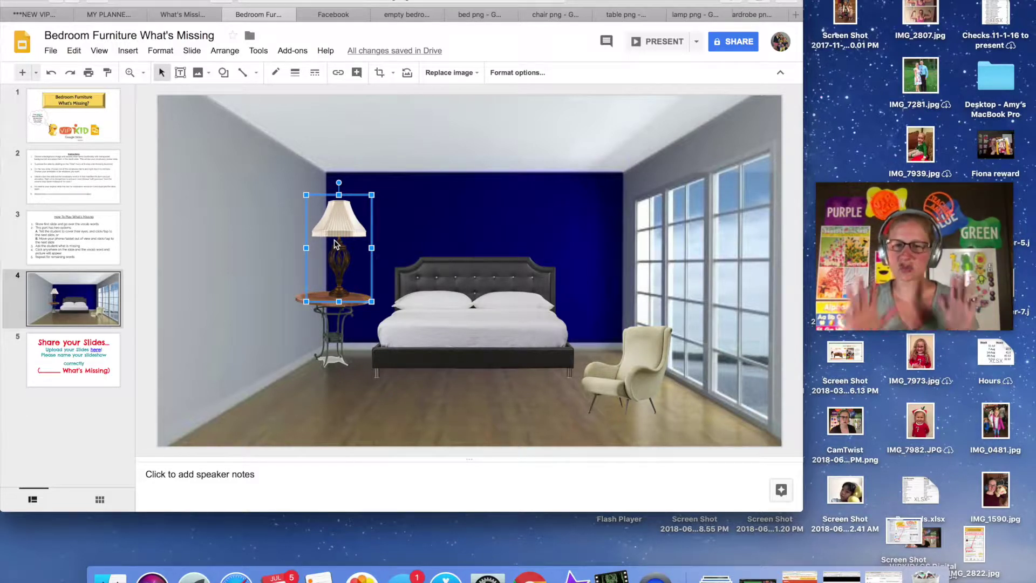
left_click_drag(337, 245, 334, 248)
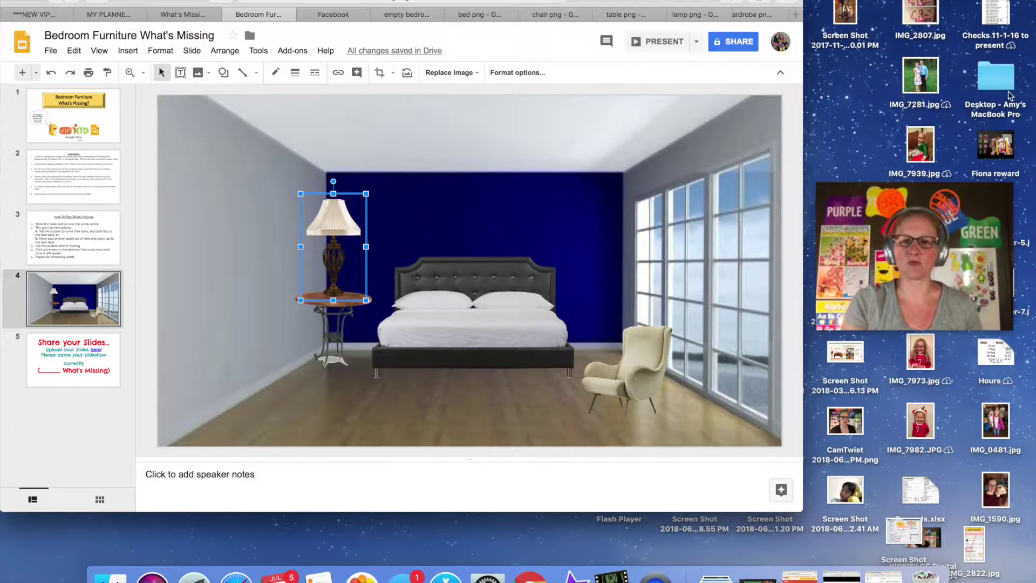
- Copy the dark brown Jason Wardrobe image from the wardrobe search results and paste it onto the bedroom slide
left_click(753, 20)
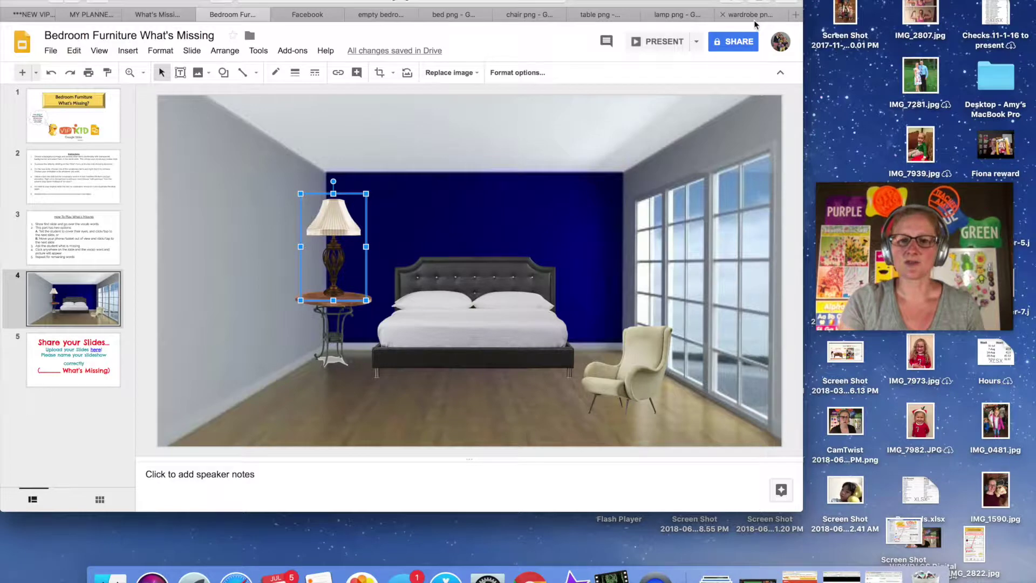
left_click(748, 16)
right_click(276, 278)
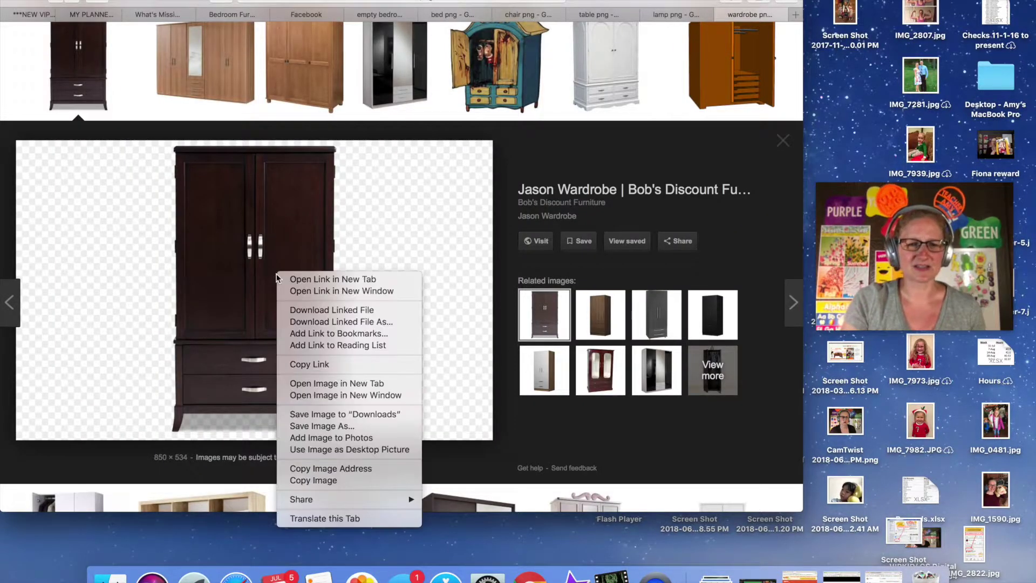
left_click(318, 479)
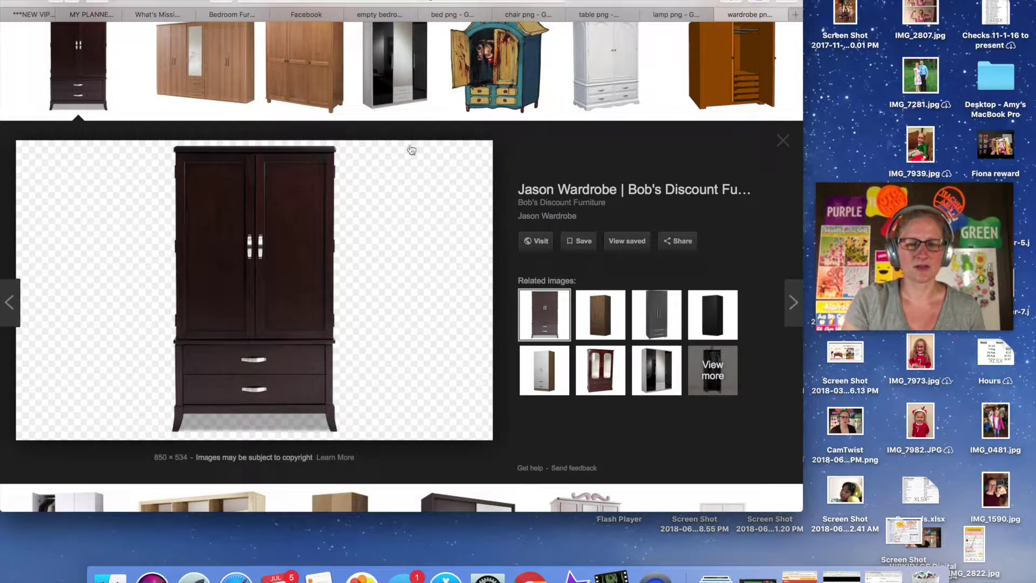
left_click(240, 16)
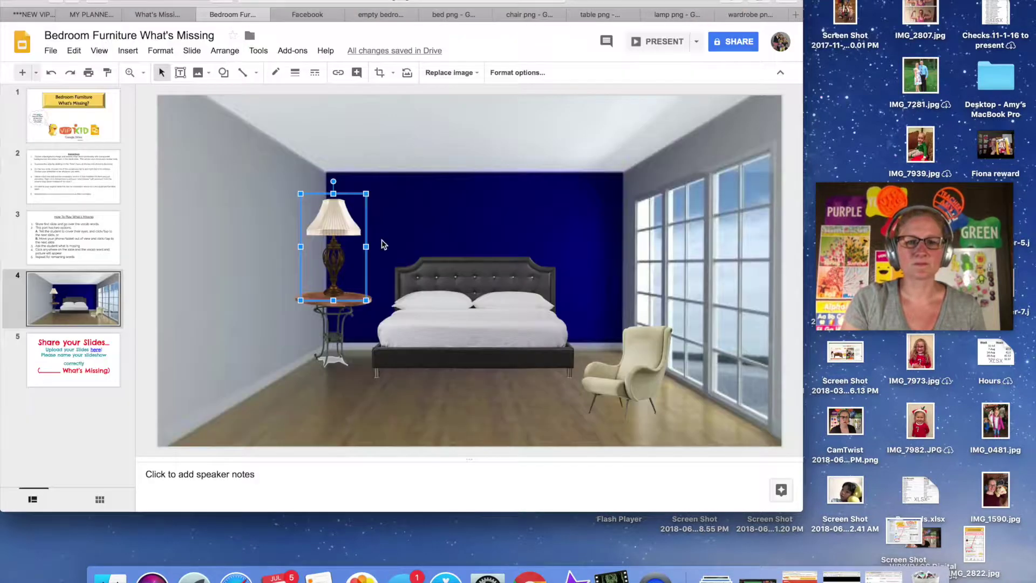
left_click(425, 367)
key("super+v")
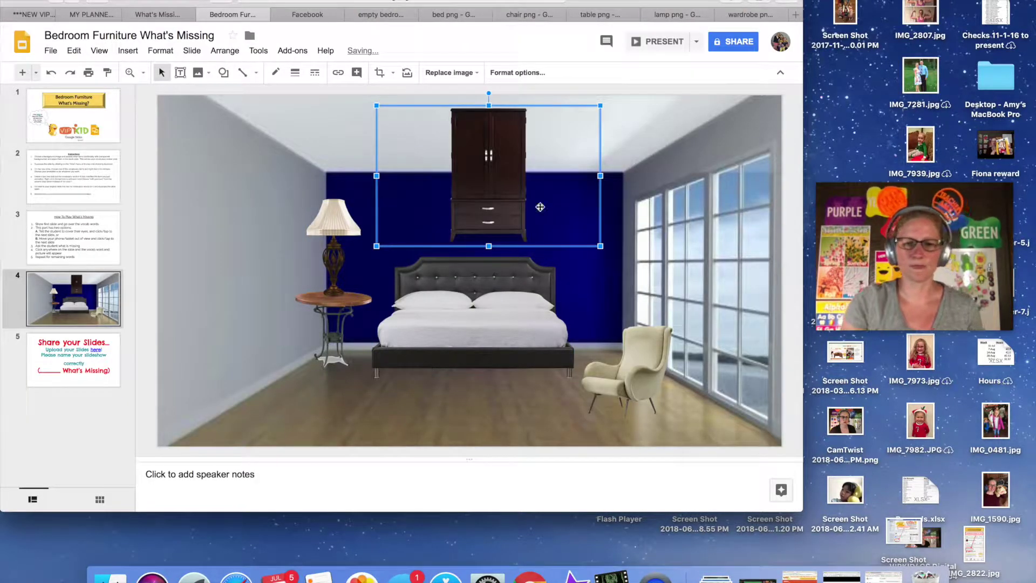
- Shrink the wardrobe slightly and place it to the right of the bed, in the corner by the windows
left_click_drag(499, 155, 611, 258)
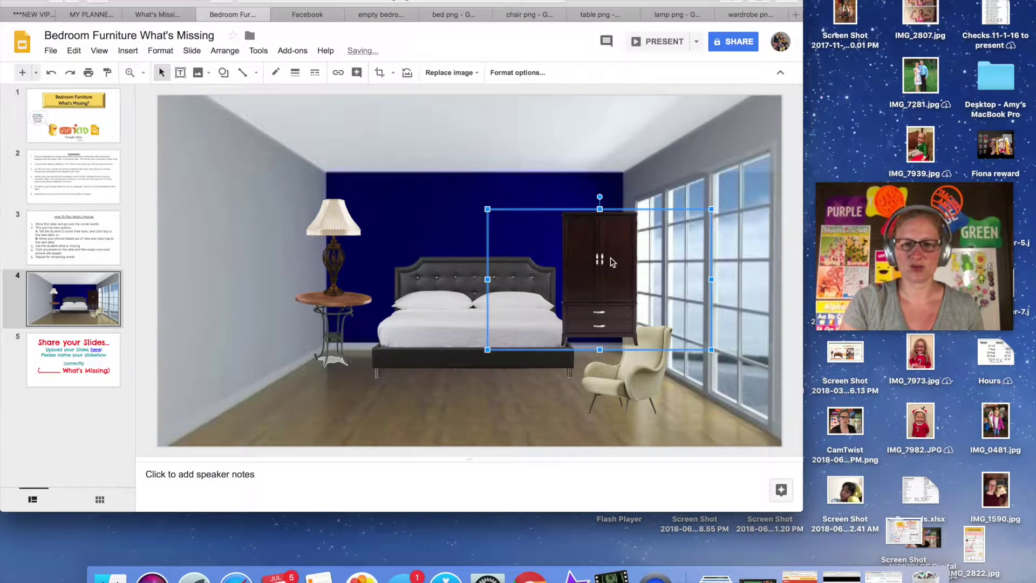
left_click_drag(711, 210, 705, 213)
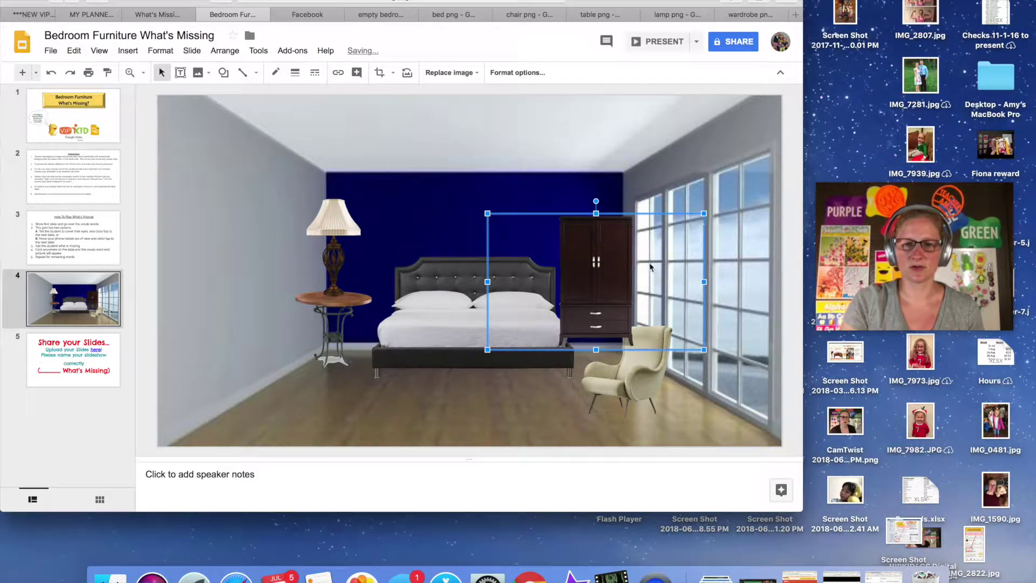
left_click_drag(608, 298, 627, 303)
- Flip the armchair horizontally and move it to the floor by the left wall, in front of the table
left_click_drag(630, 401, 435, 392)
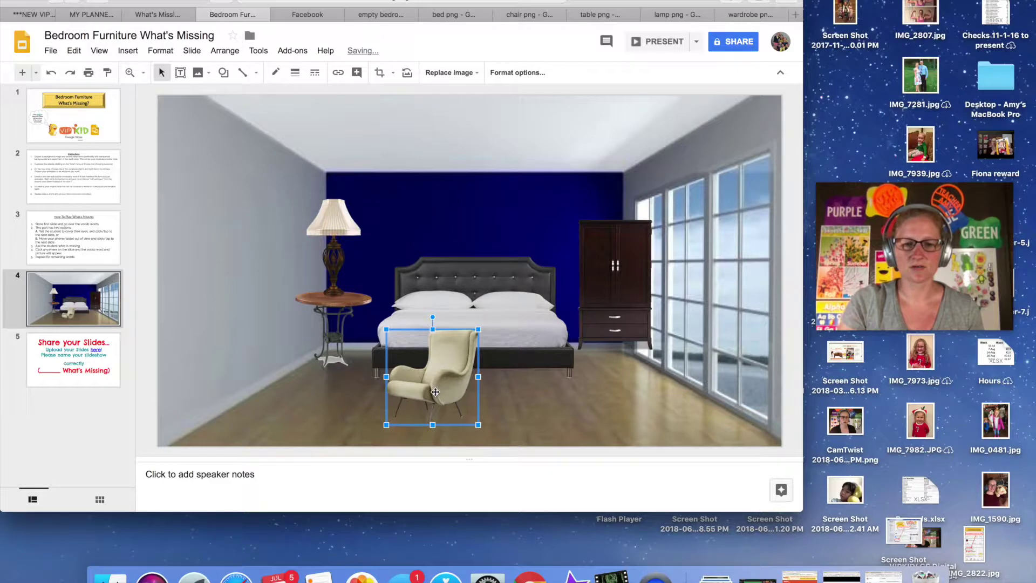
right_click(435, 392)
mouse_move(519, 163)
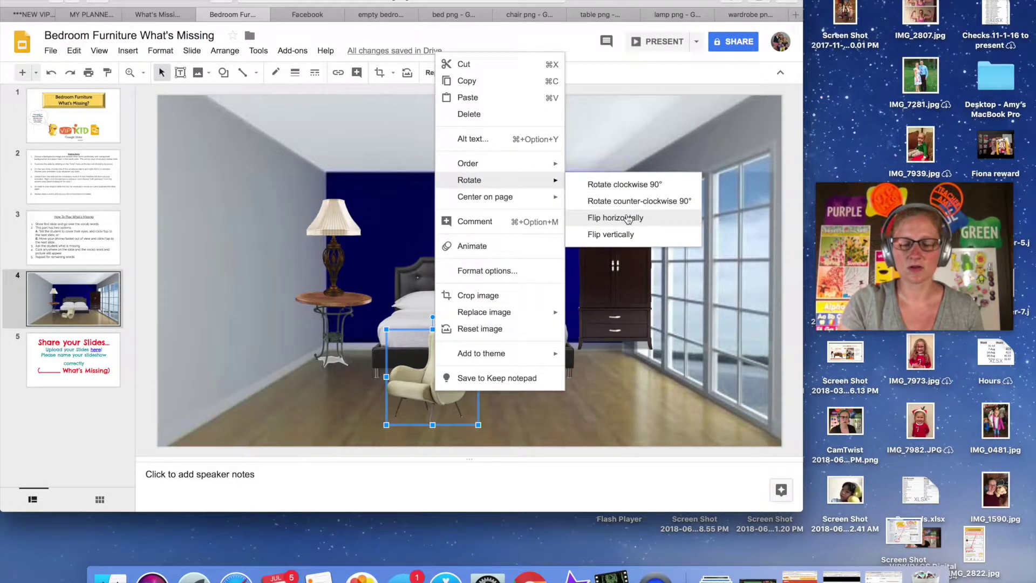
left_click(628, 218)
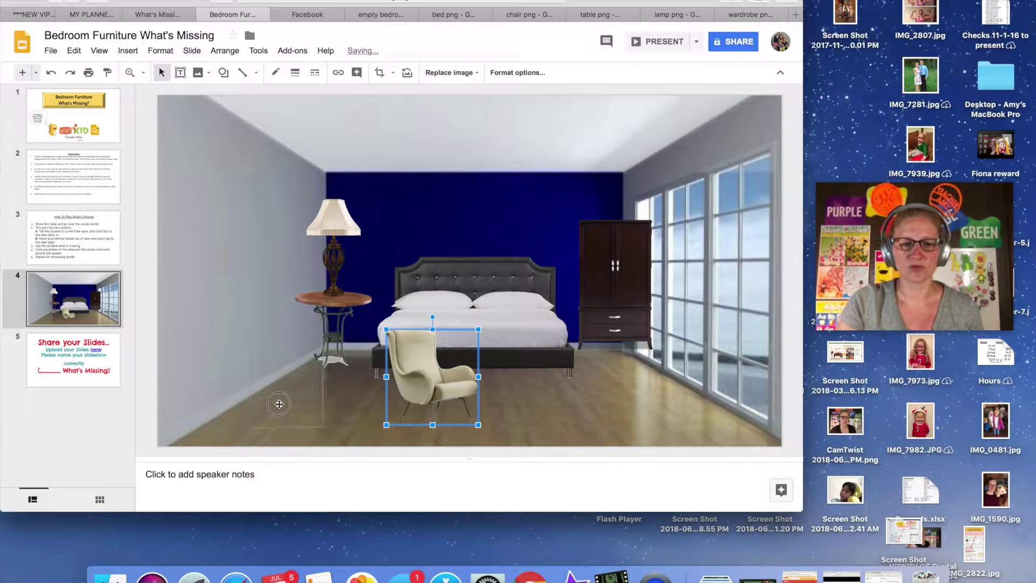
left_click_drag(279, 404, 279, 405)
- Move the wardrobe slightly lower so that it stands on the floor beside the bed
left_click(622, 305)
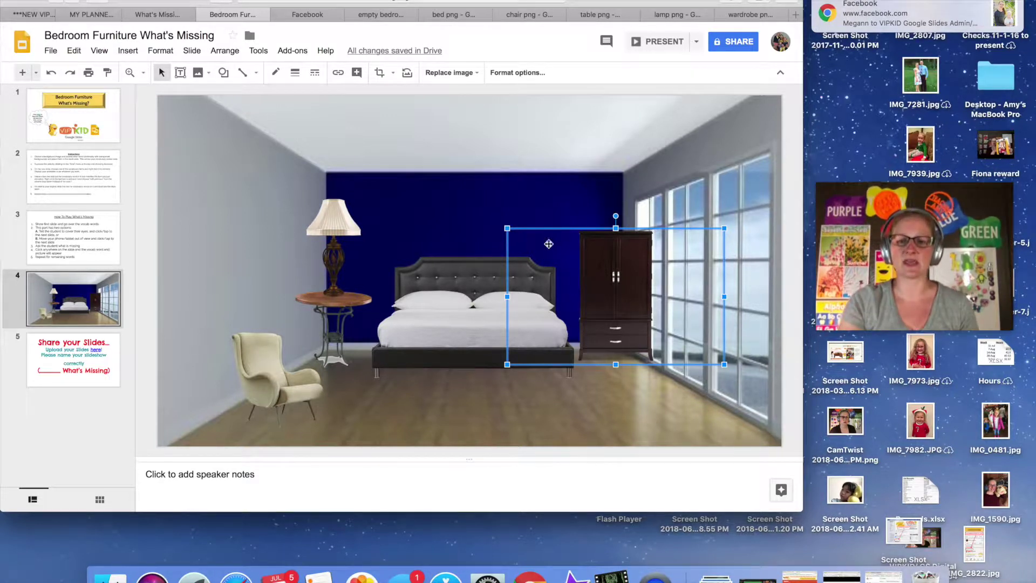
- Deselect the wardrobe and duplicate slide 4 with the complete furnished bedroom
left_click(512, 190)
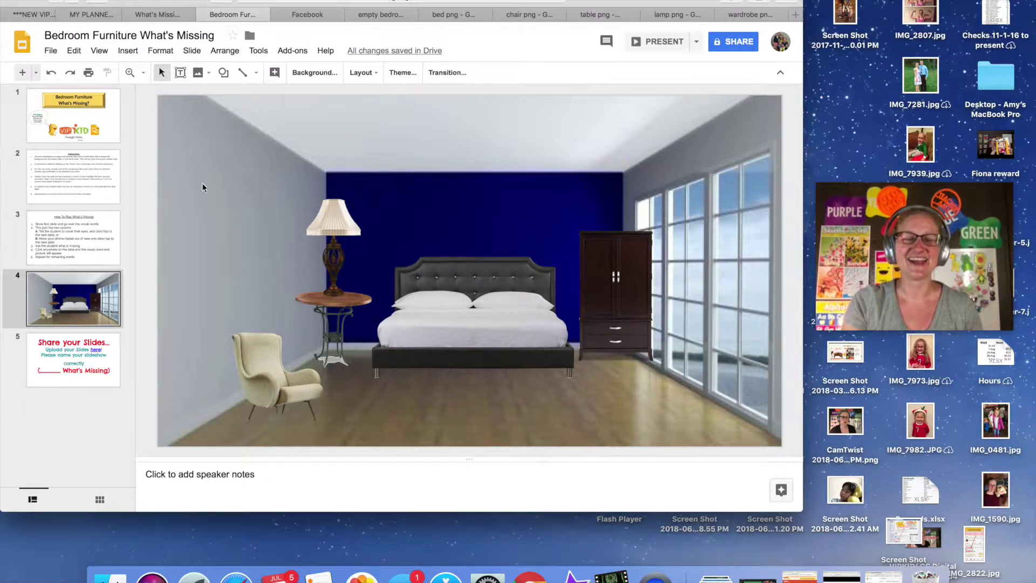
left_click(78, 309)
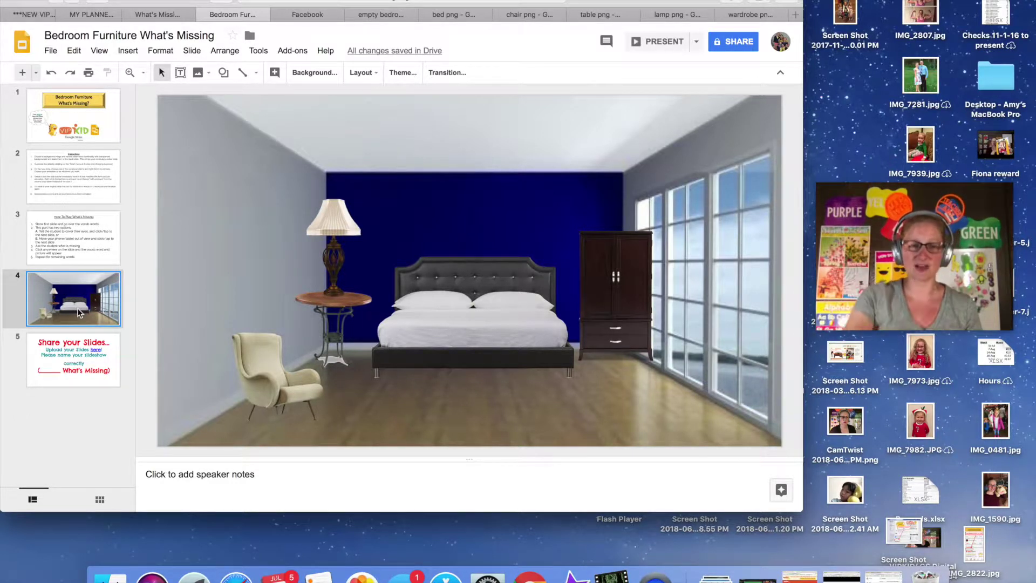
right_click(78, 312)
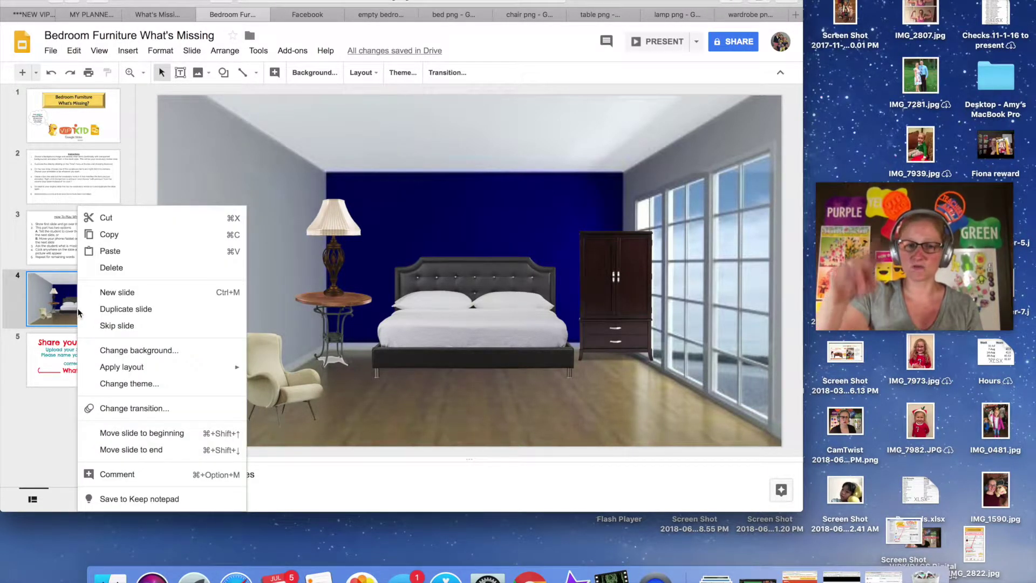
left_click(123, 309)
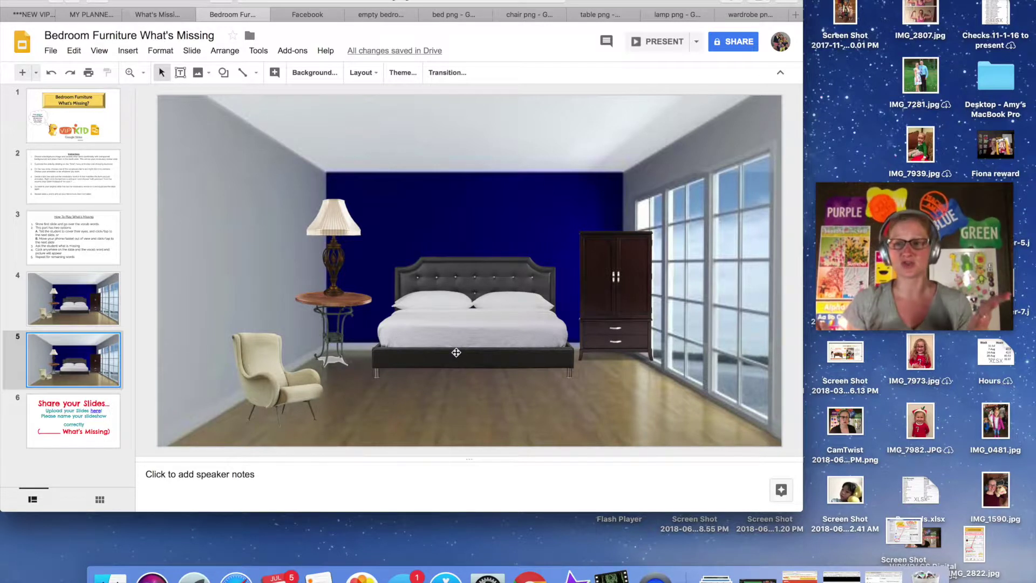
- Animate the bed image on the duplicated slide 5 with a Zoom in effect that starts on click
right_click(482, 335)
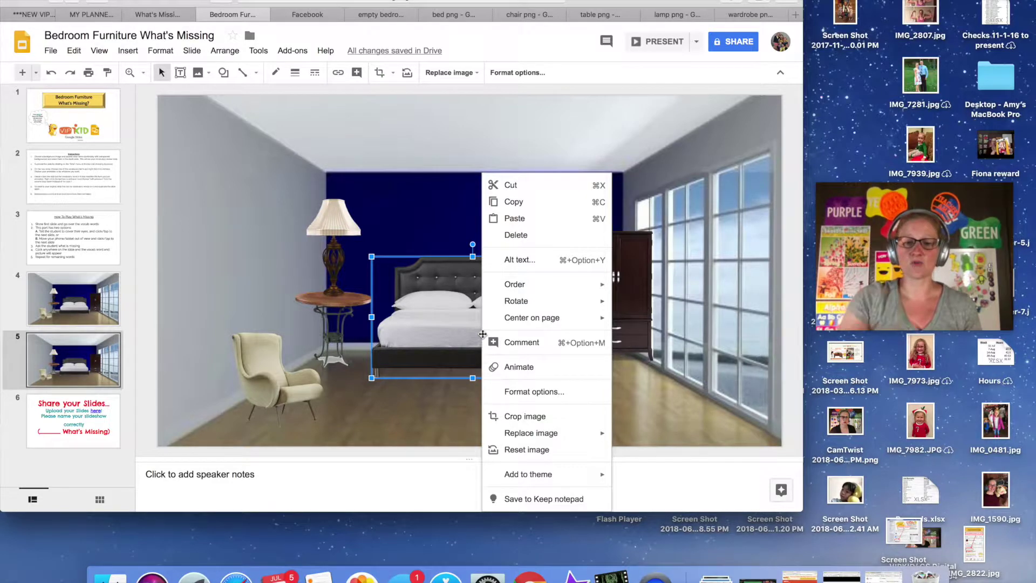
left_click(515, 368)
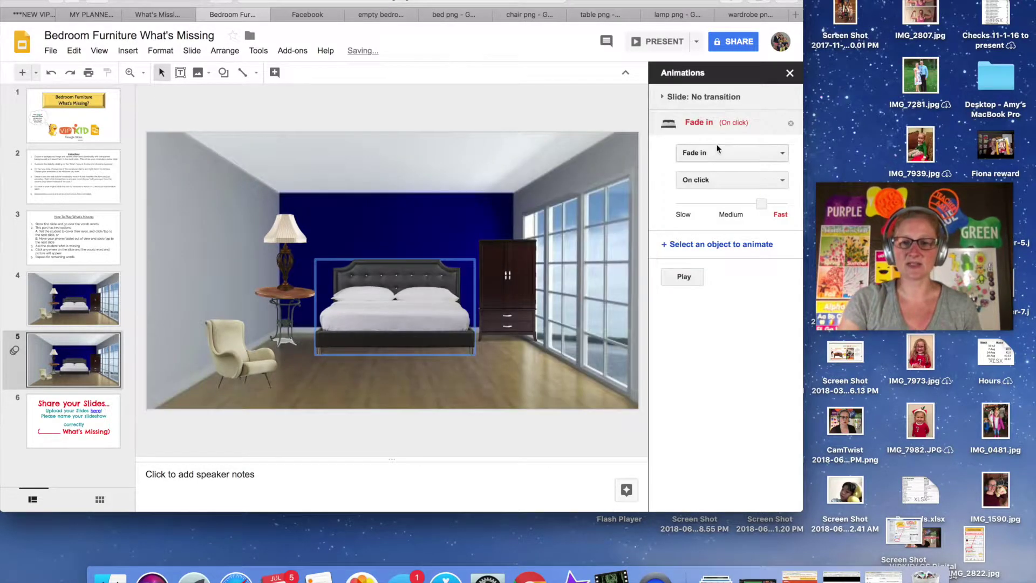
left_click(729, 159)
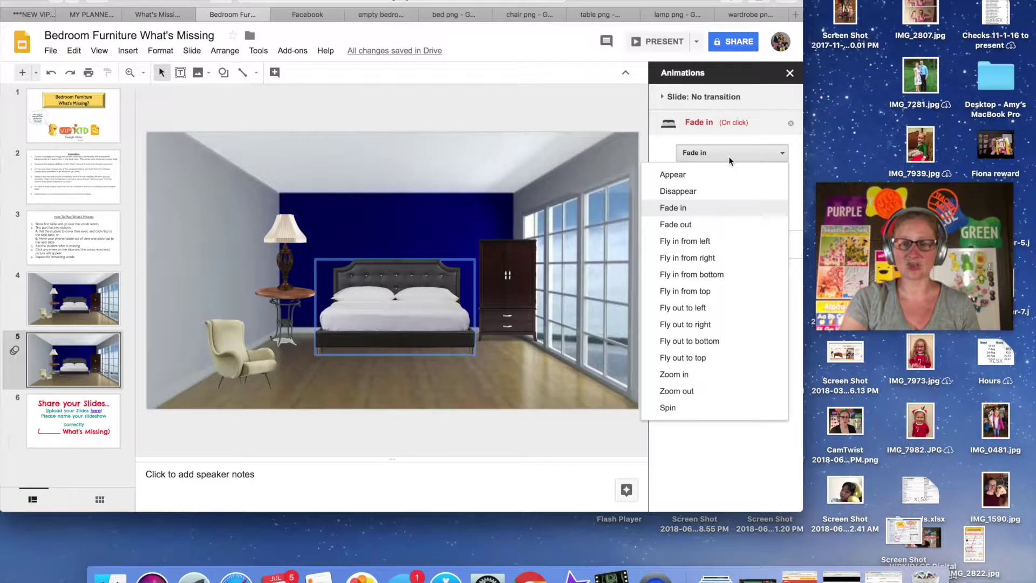
left_click(692, 374)
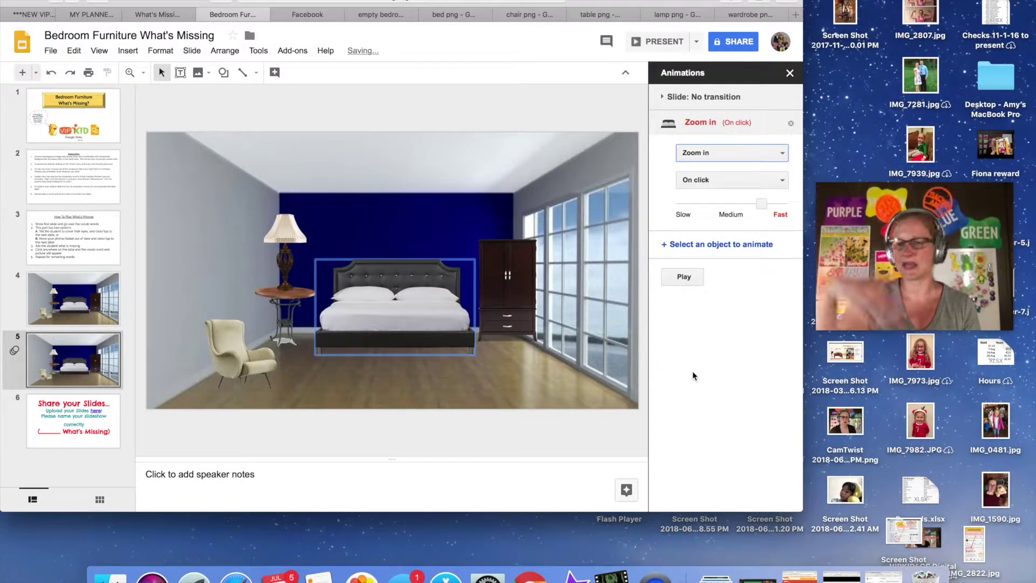
left_click(723, 158)
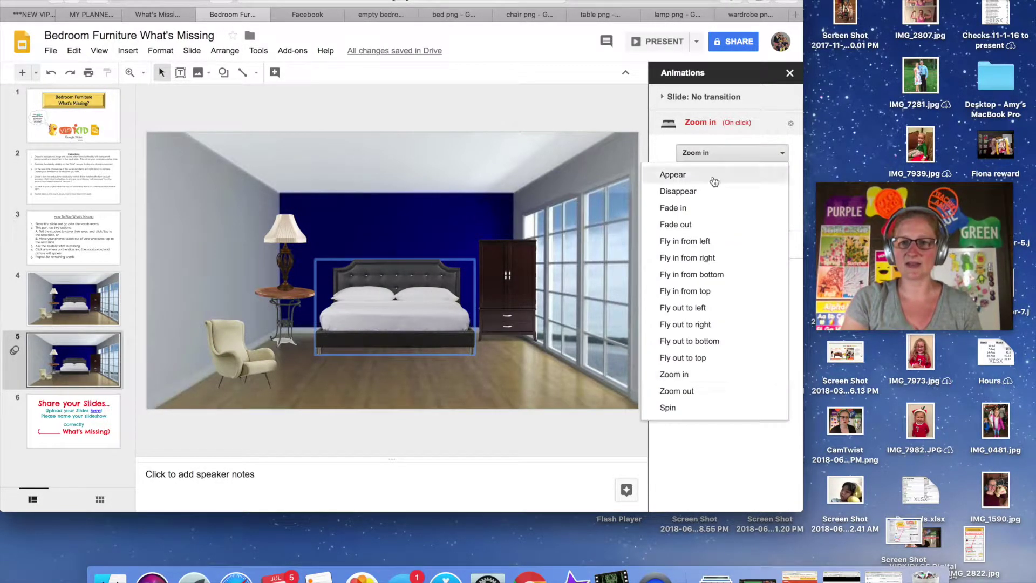
left_click(700, 380)
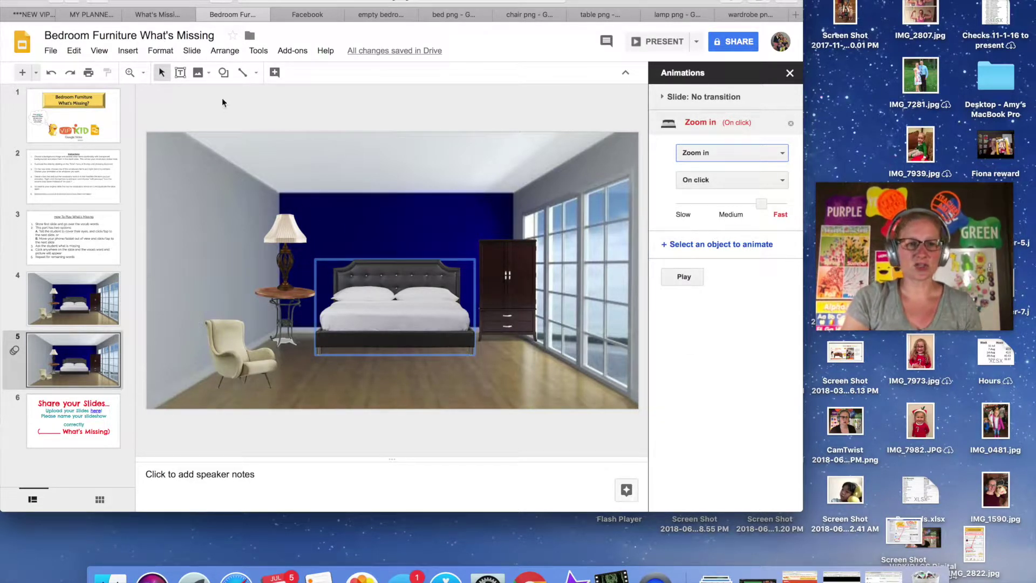
- Add a text box reading "bed" on the blue wall just above the headboard
left_click(181, 72)
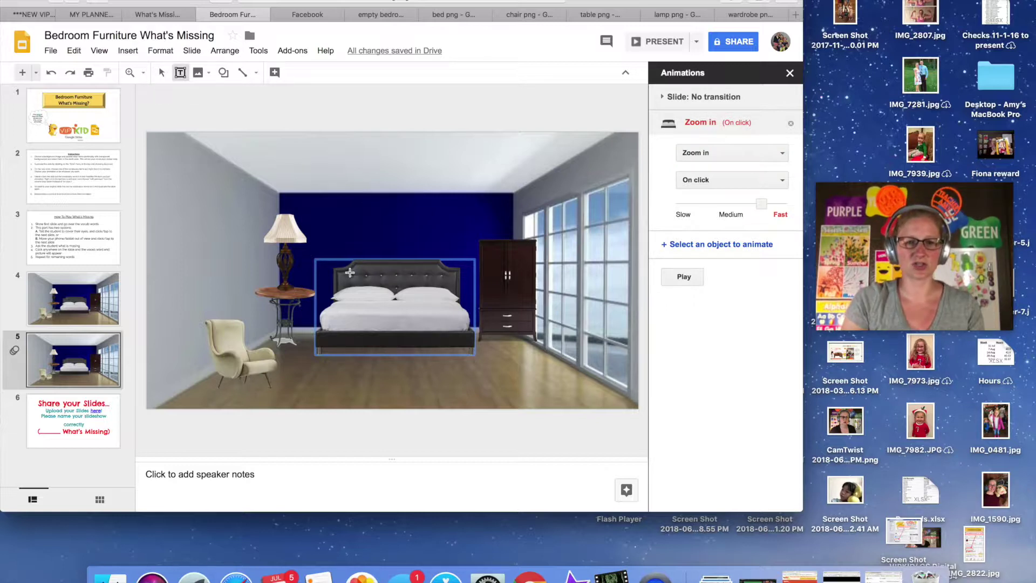
left_click_drag(347, 228, 445, 254)
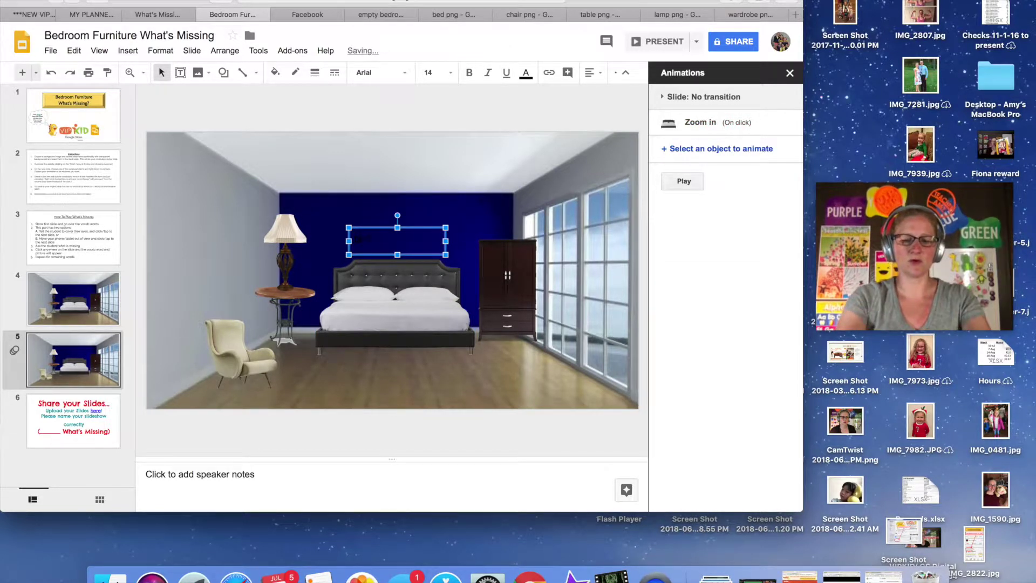
type("bed")
- Format the "bed" label in the Chelsea Market font at size 36, coloured red and centred in its box
left_click_drag(381, 238, 347, 239)
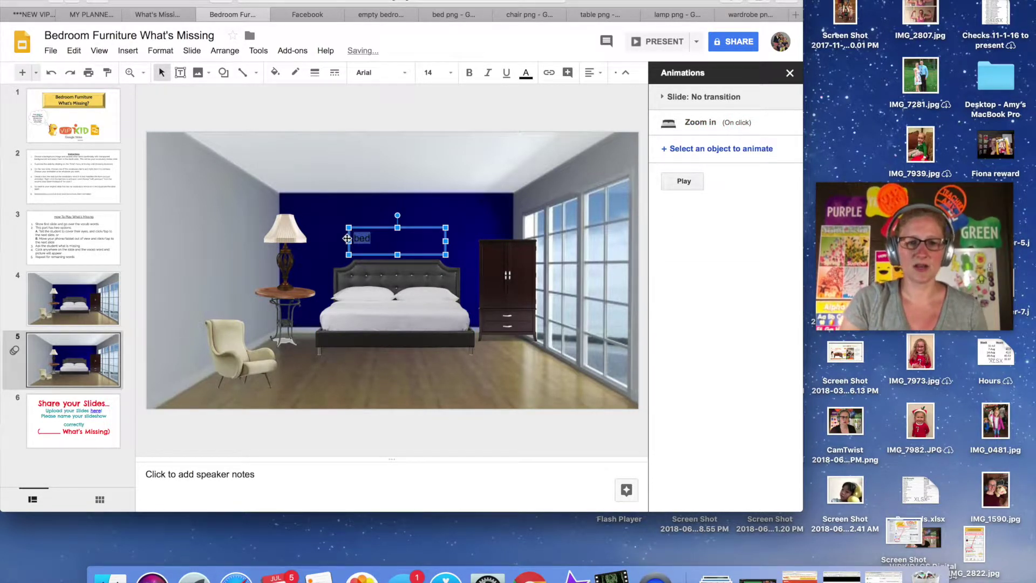
left_click(393, 72)
left_click(399, 113)
left_click(435, 72)
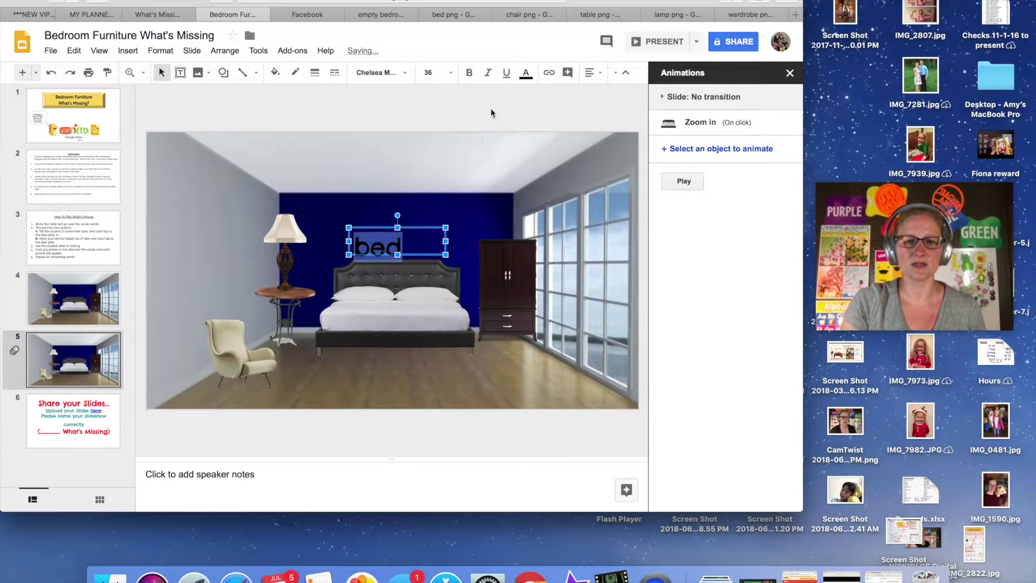
left_click(524, 80)
left_click(541, 129)
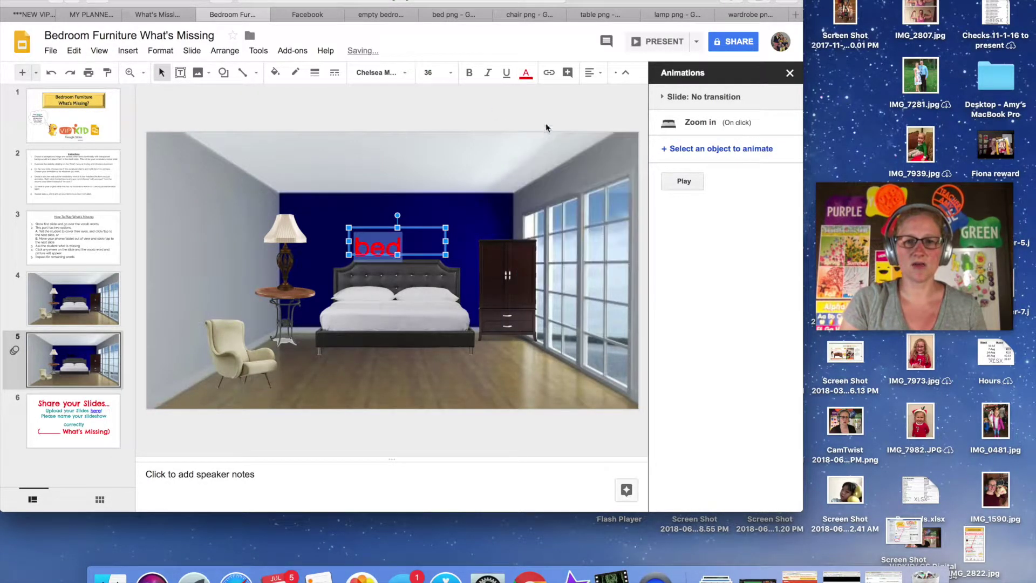
left_click(587, 76)
left_click(609, 102)
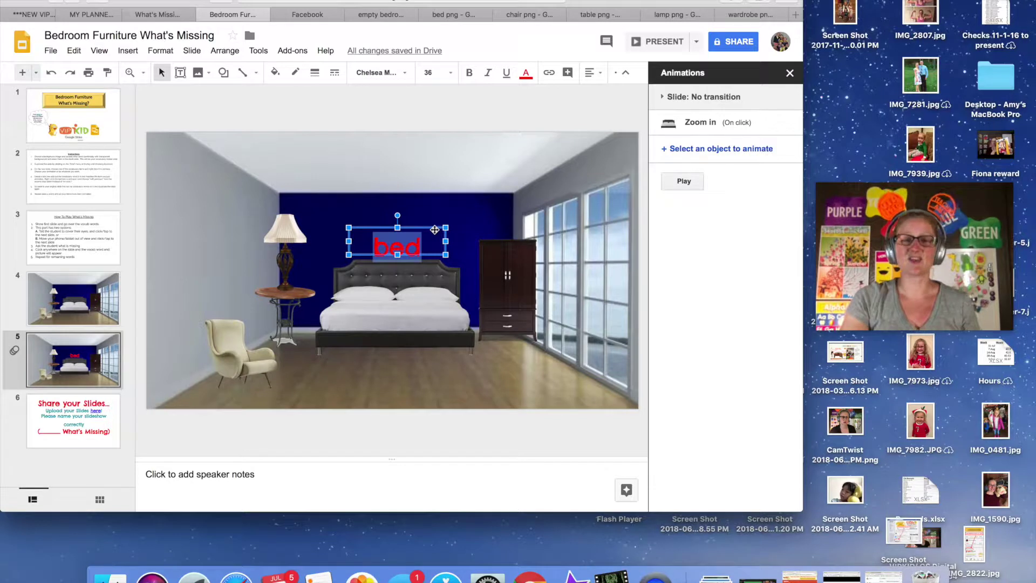
- Animate the "bed" label with a Fade in effect that starts with the previous animation
left_click(435, 230)
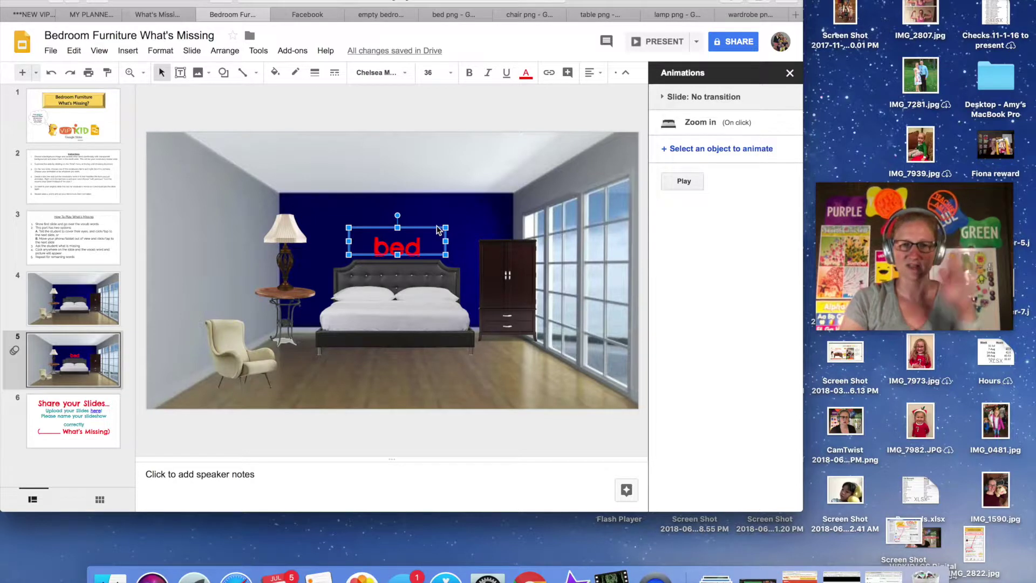
right_click(437, 230)
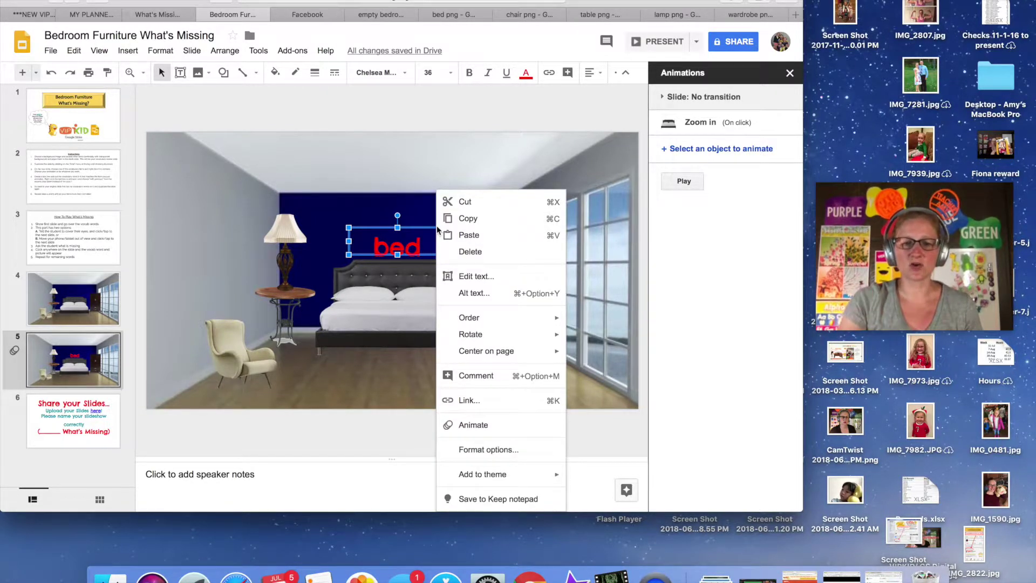
left_click(493, 425)
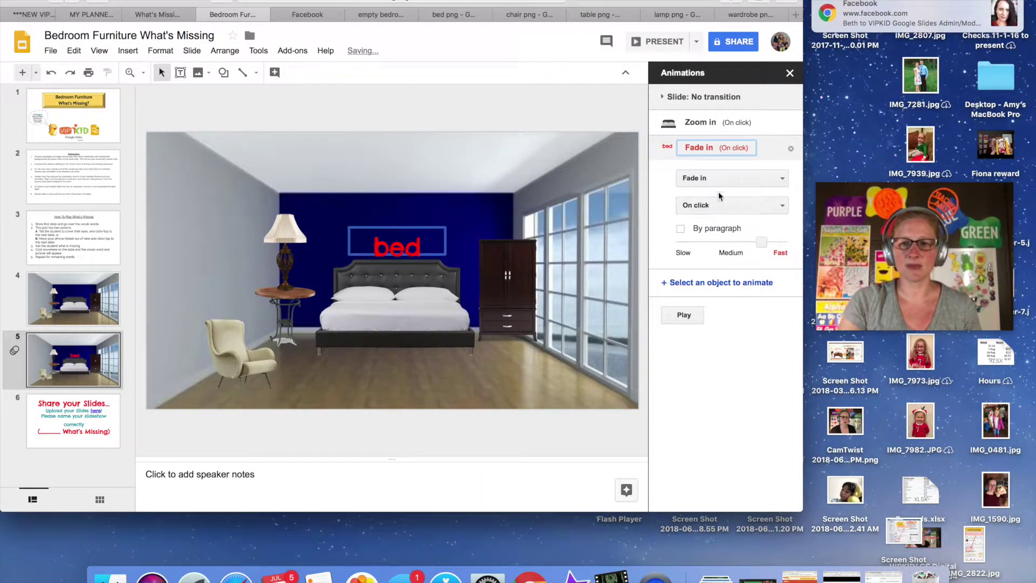
left_click(733, 206)
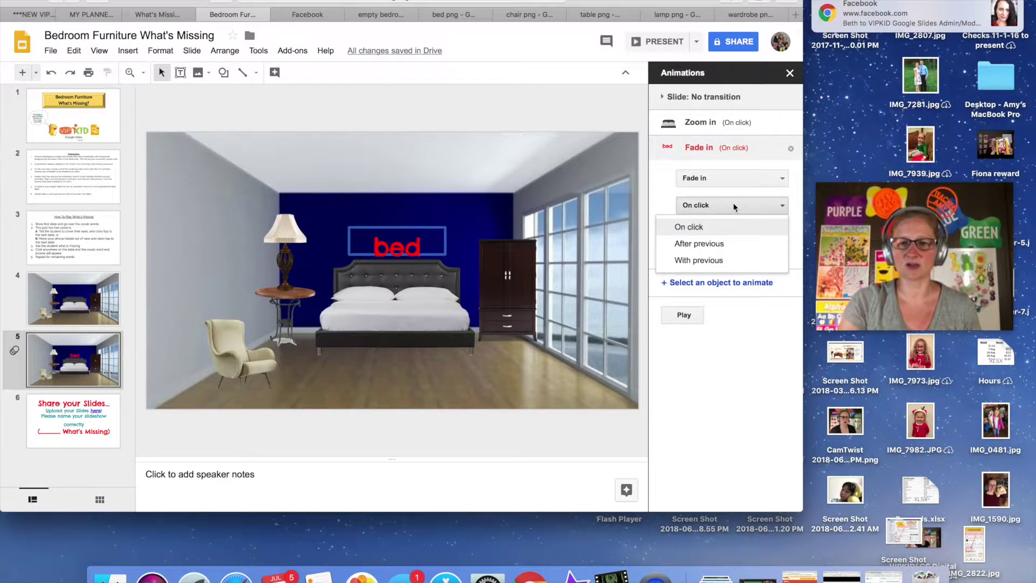
left_click(719, 261)
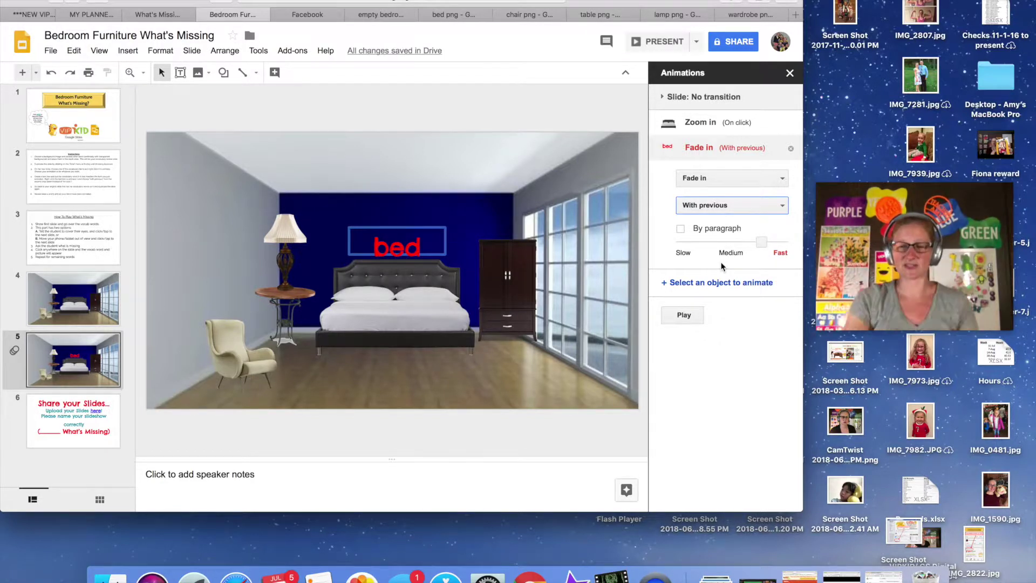
- Preview the animations of the bed and its label on slide 5, and stop the playback
left_click(684, 316)
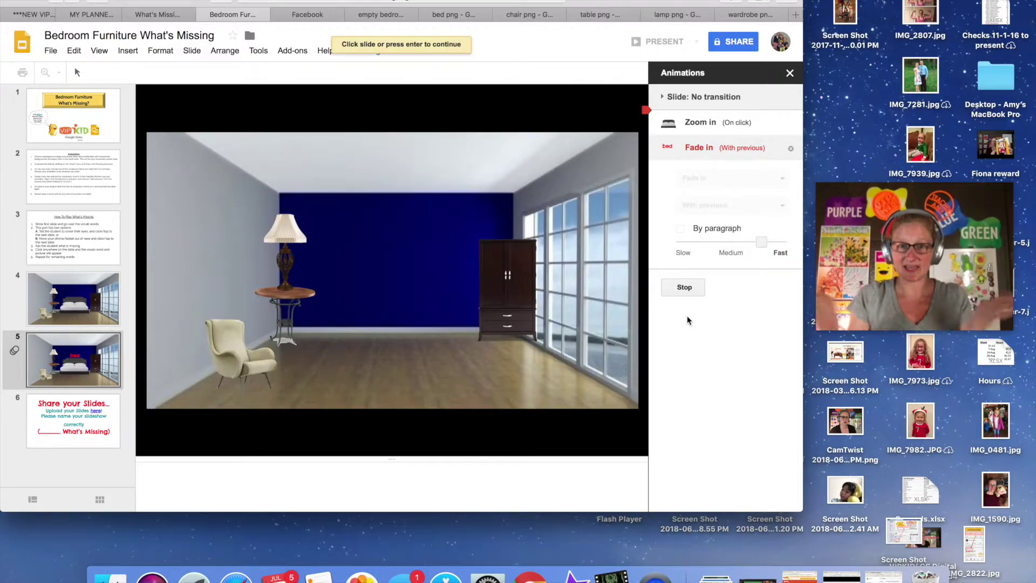
left_click(507, 310)
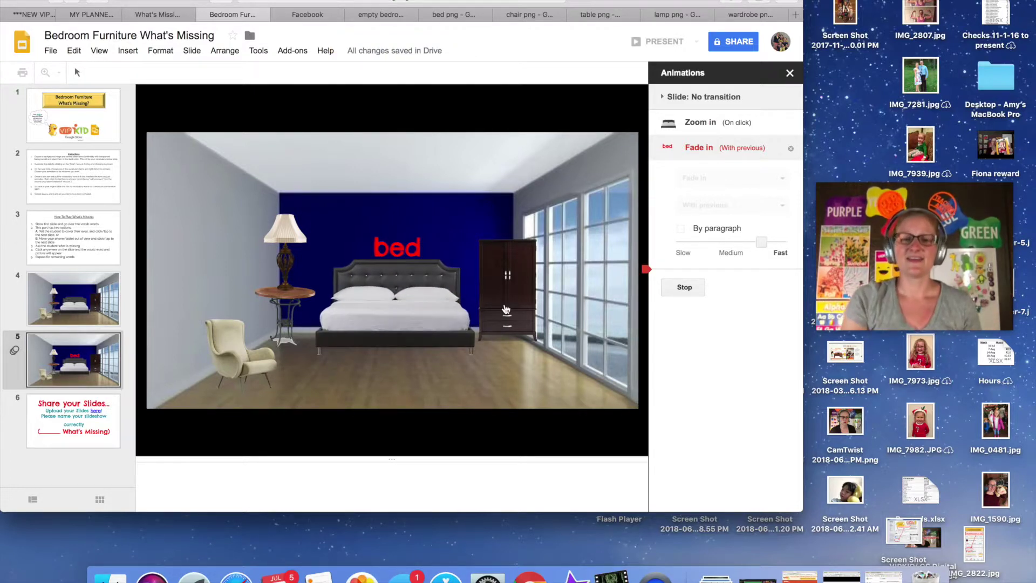
left_click(697, 288)
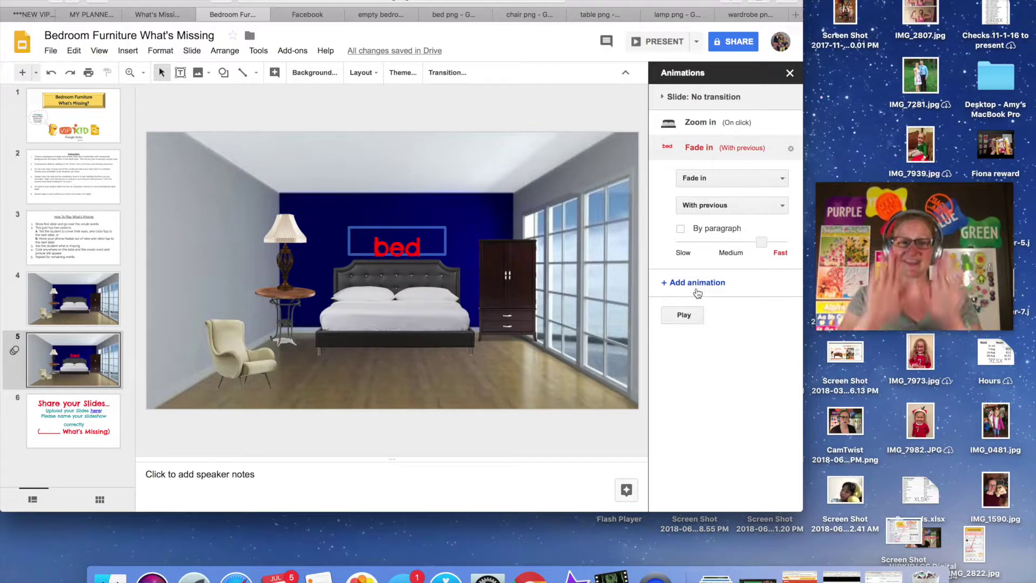
- Duplicate the full-room slide 4 again and reorder the slides so the copy follows the animated bed slide
left_click(95, 300)
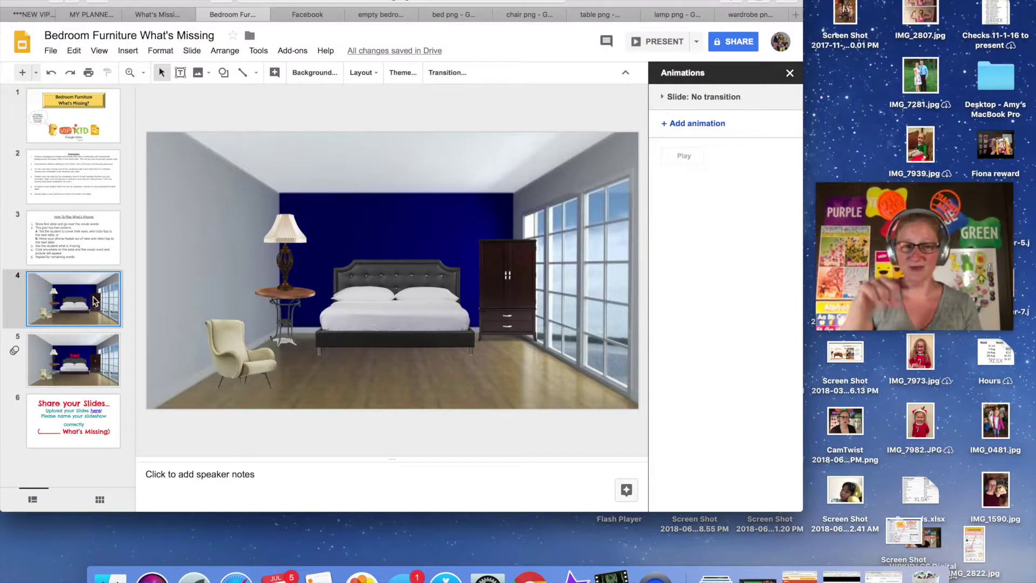
right_click(95, 301)
left_click(150, 308)
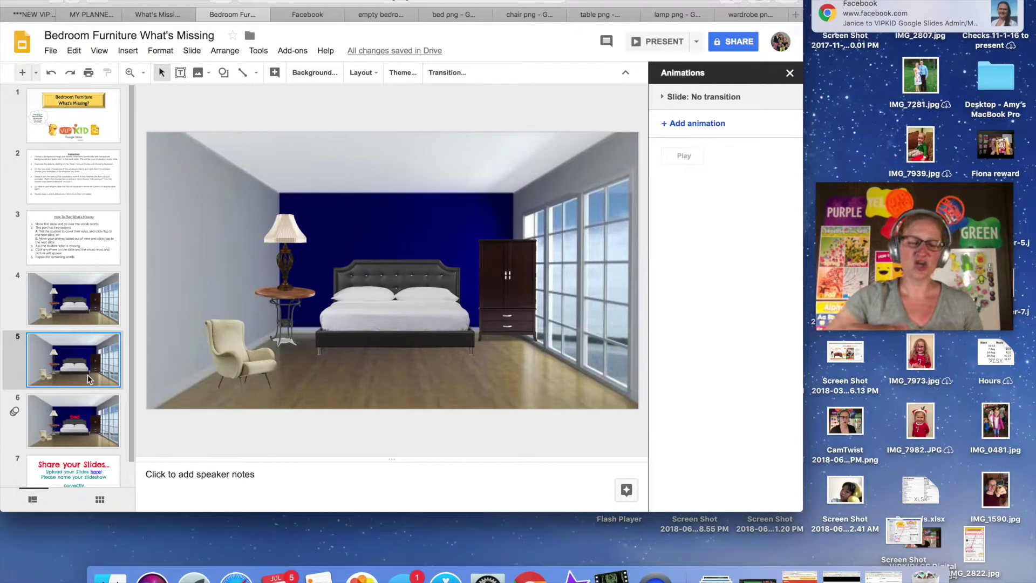
left_click_drag(88, 424, 85, 354)
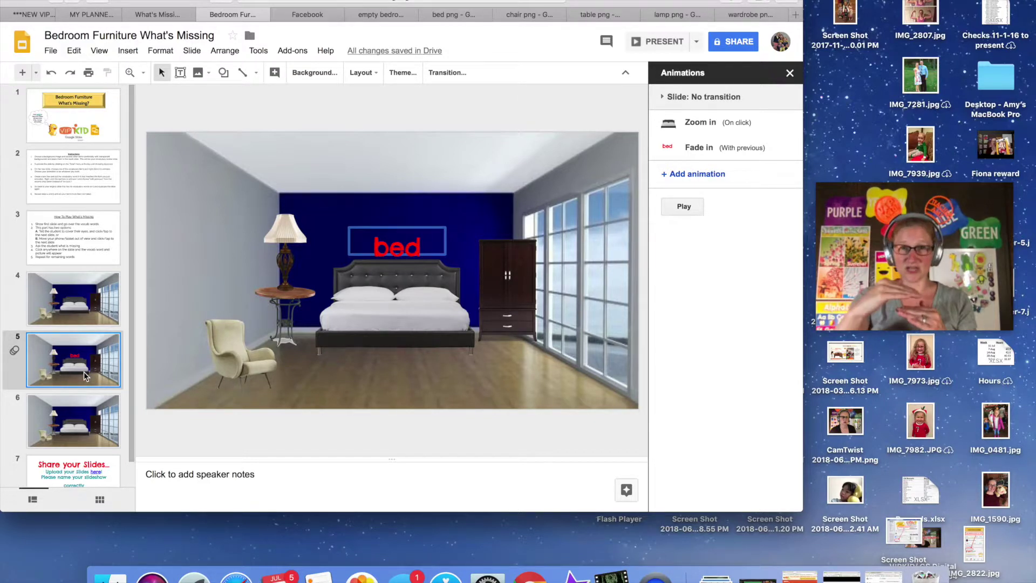
- Add an animation to the wardrobe image on slide 6 and open its list of effects
left_click(82, 416)
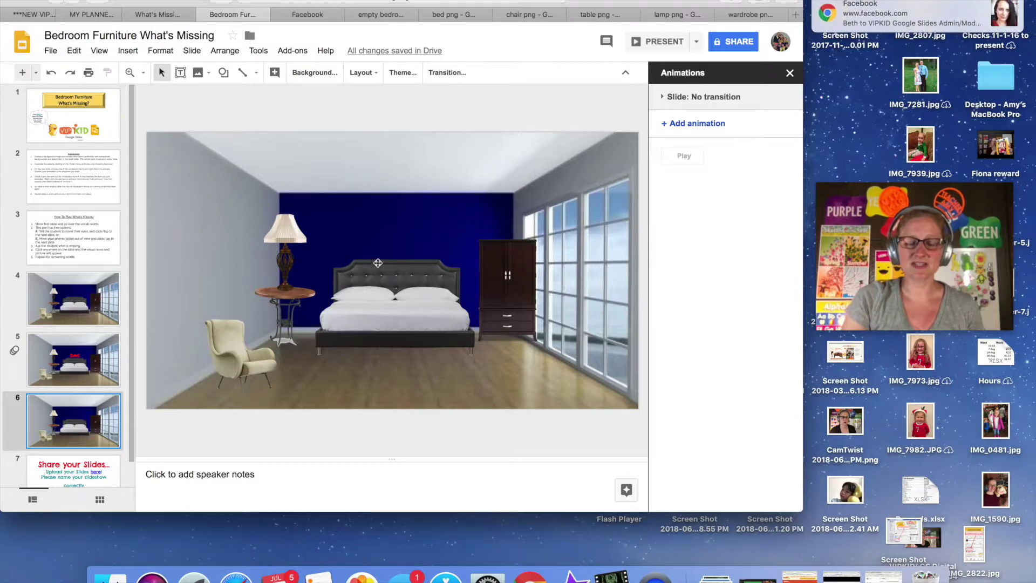
right_click(510, 281)
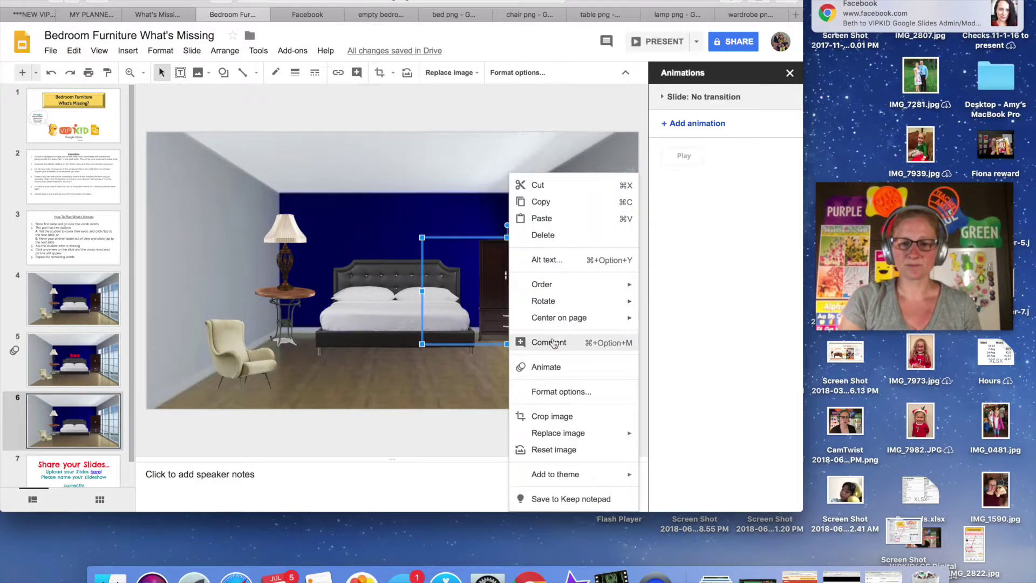
left_click(559, 368)
left_click(720, 154)
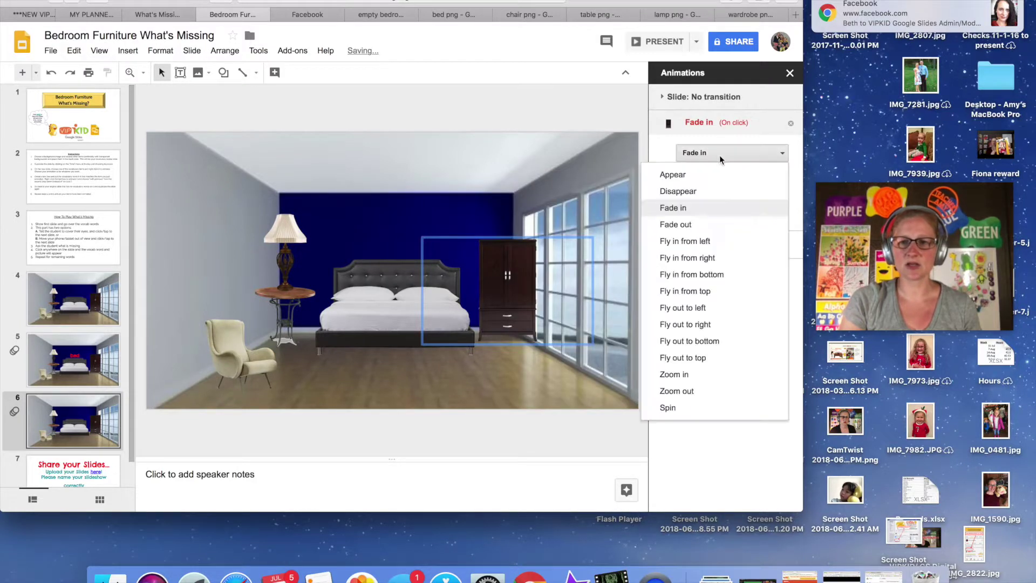